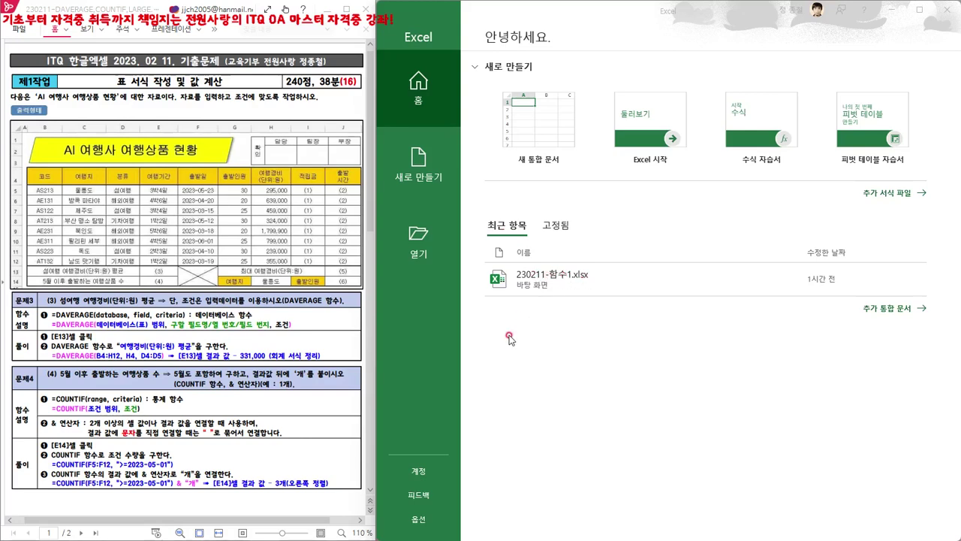
Open the workbook 230211-함수1.xlsx from the desktop folder
left_click(419, 239)
left_click(419, 239)
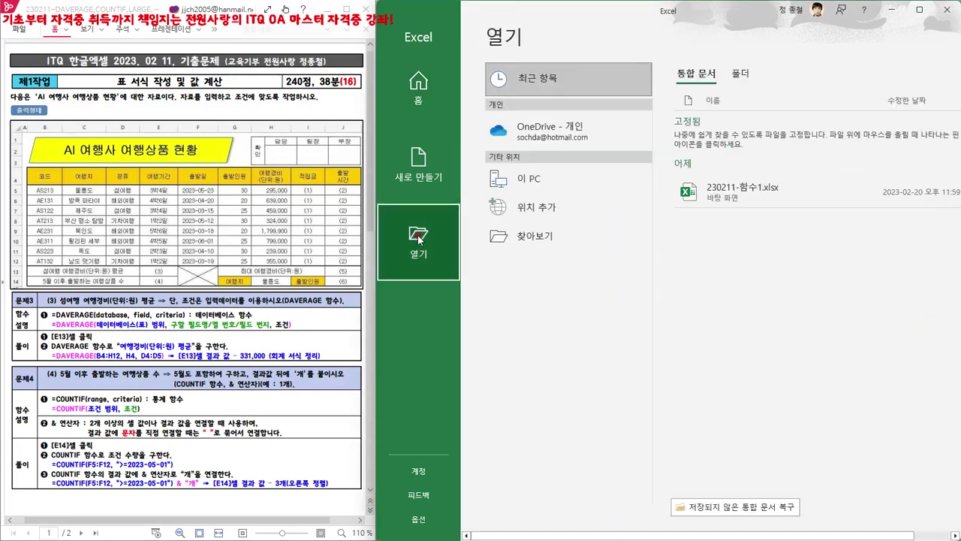
left_click(523, 238)
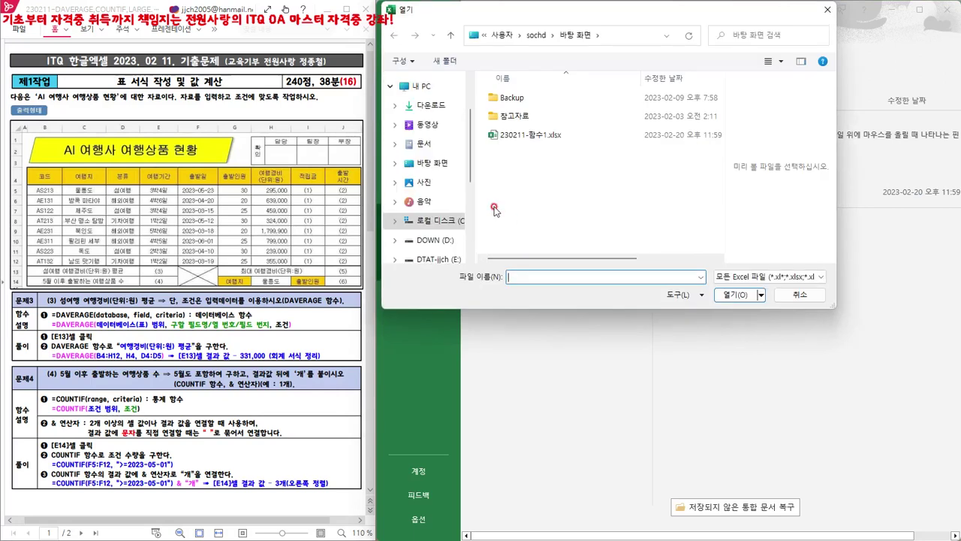
left_click(428, 162)
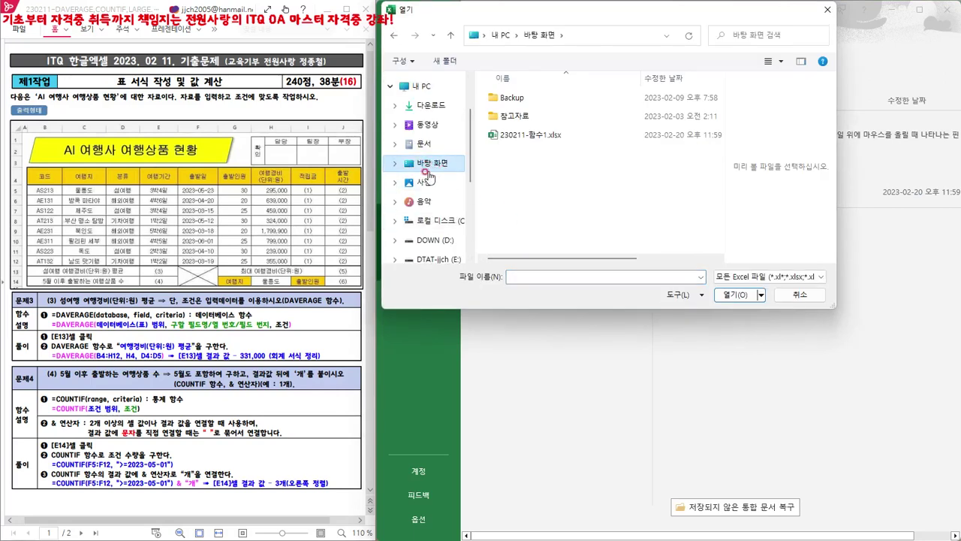
left_click(551, 139)
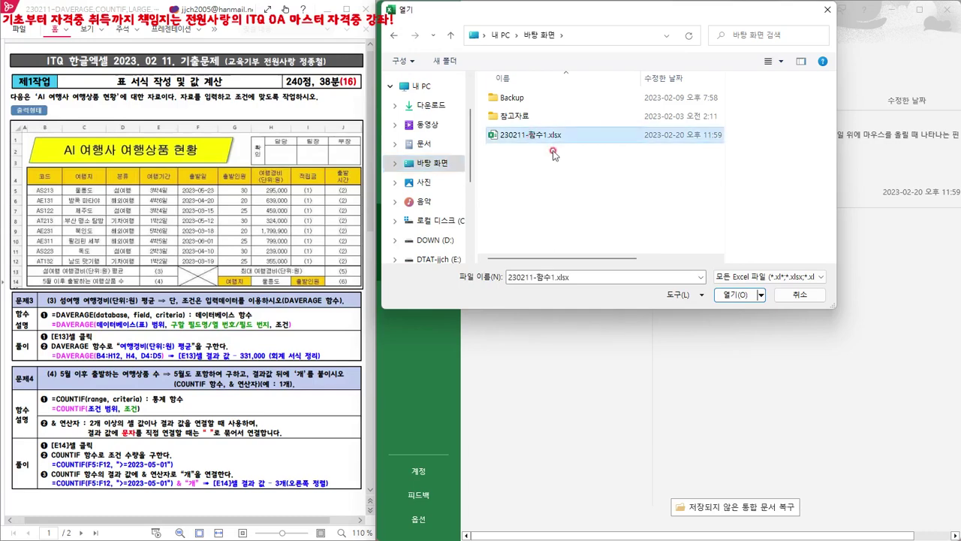
left_click(729, 296)
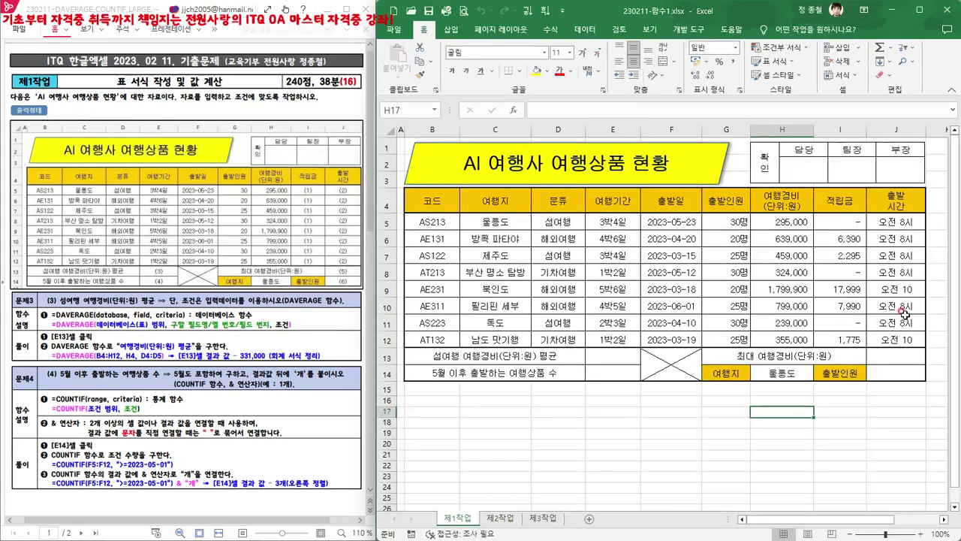
Examine the DAVERAGE syntax and its database, field and criteria arguments in the problem 3 explanation of the PDF
left_click(612, 356)
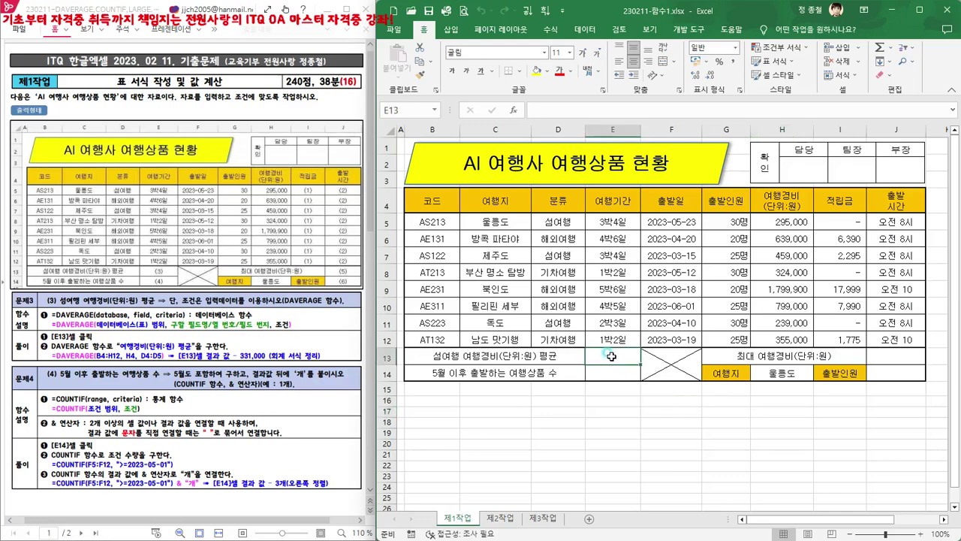
left_click(899, 355)
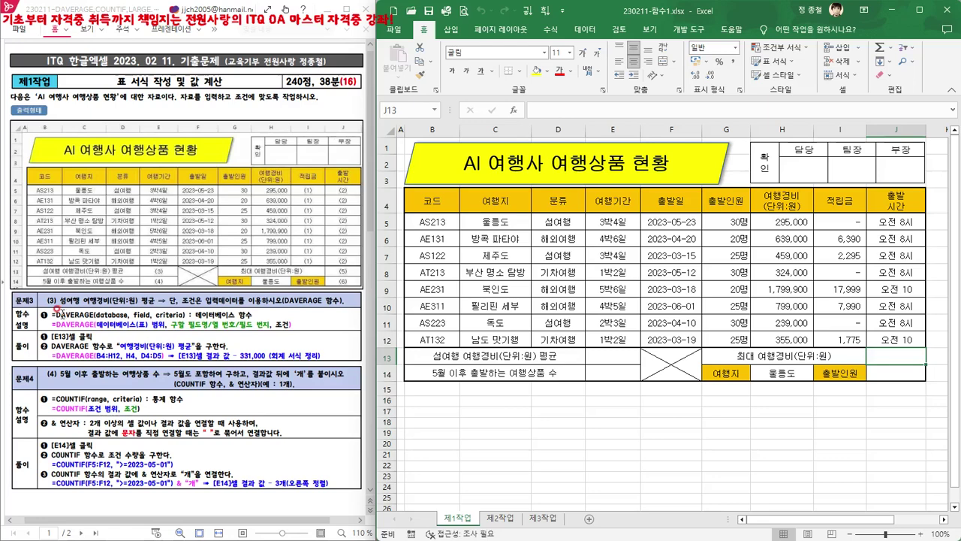
left_click(64, 314)
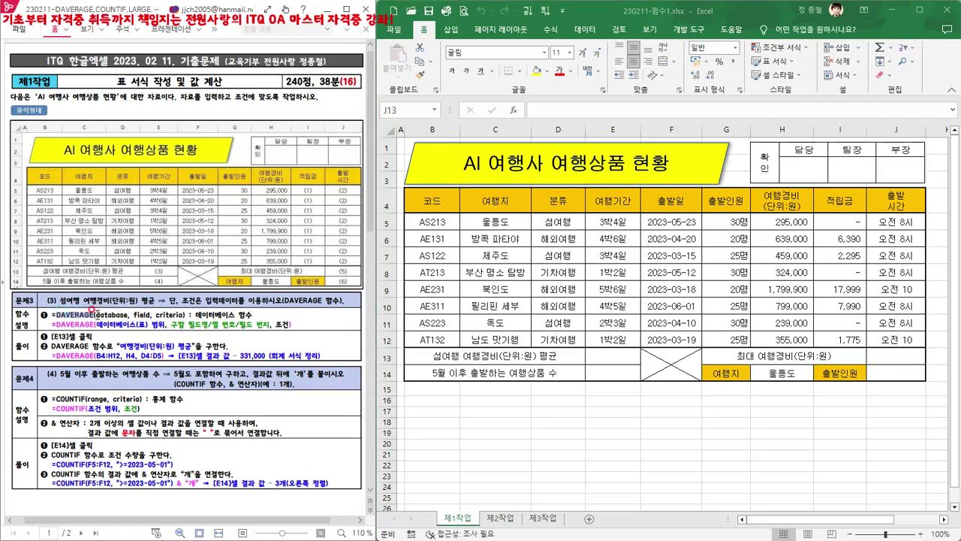
left_click_drag(96, 314, 183, 316)
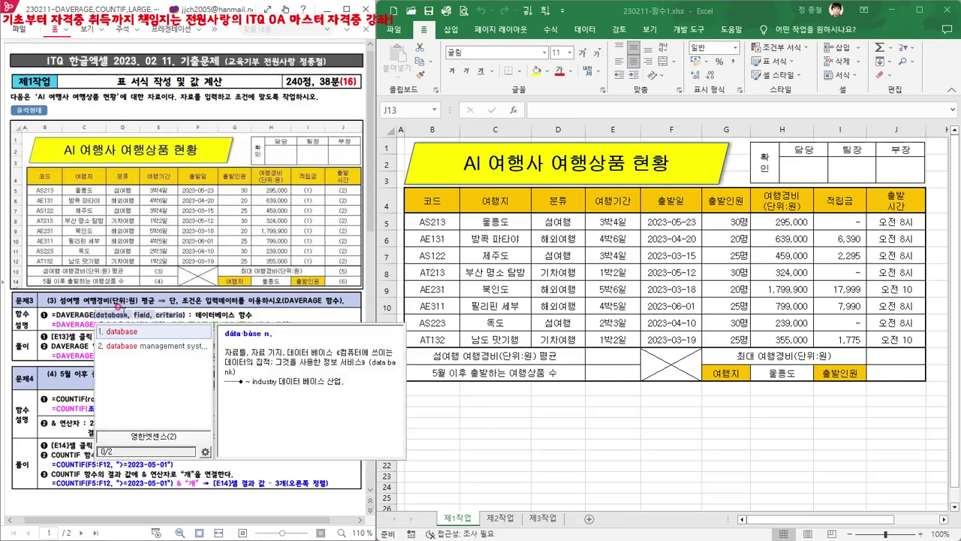
left_click(124, 313)
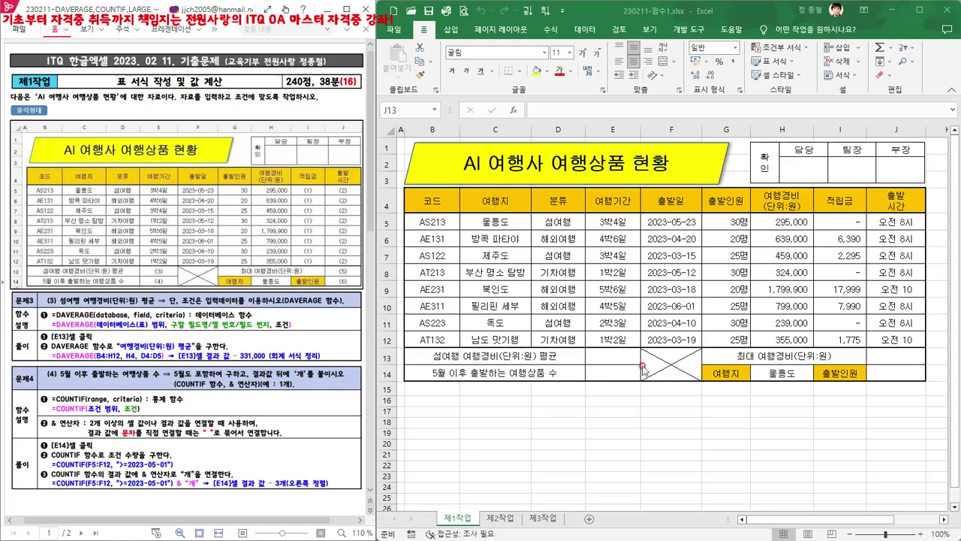
Start a DAVERAGE formula in cell E13 with the table range B4:H12 as the database argument
left_click(613, 356)
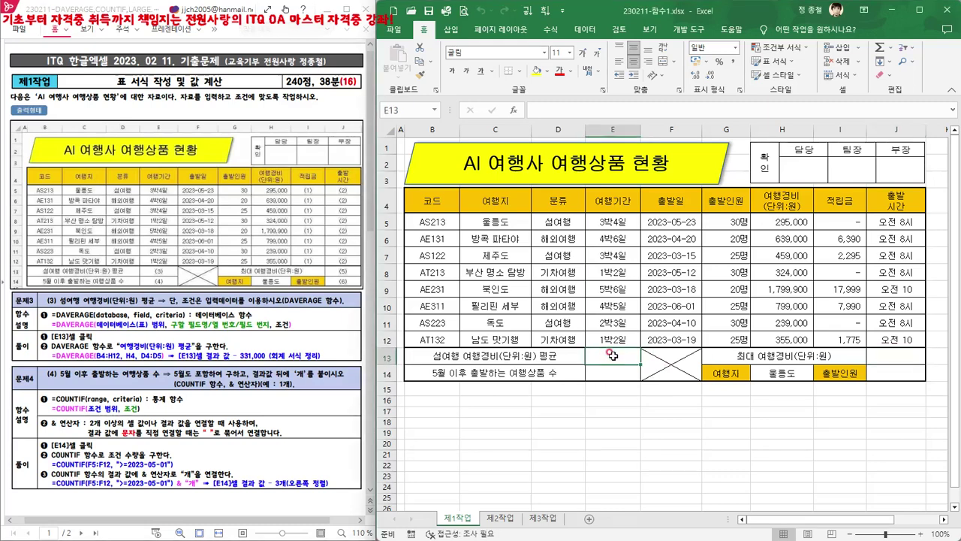
type("=")
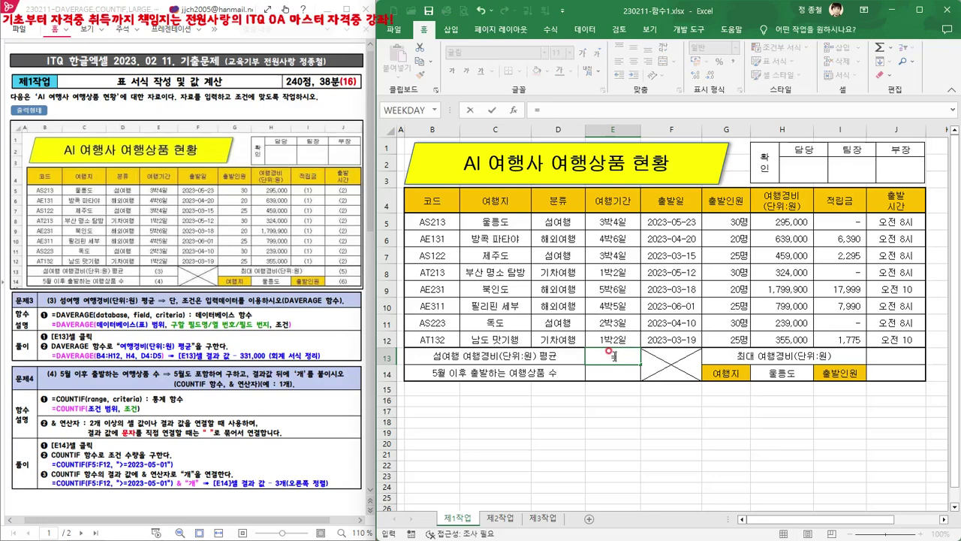
left_click(565, 109)
type("D")
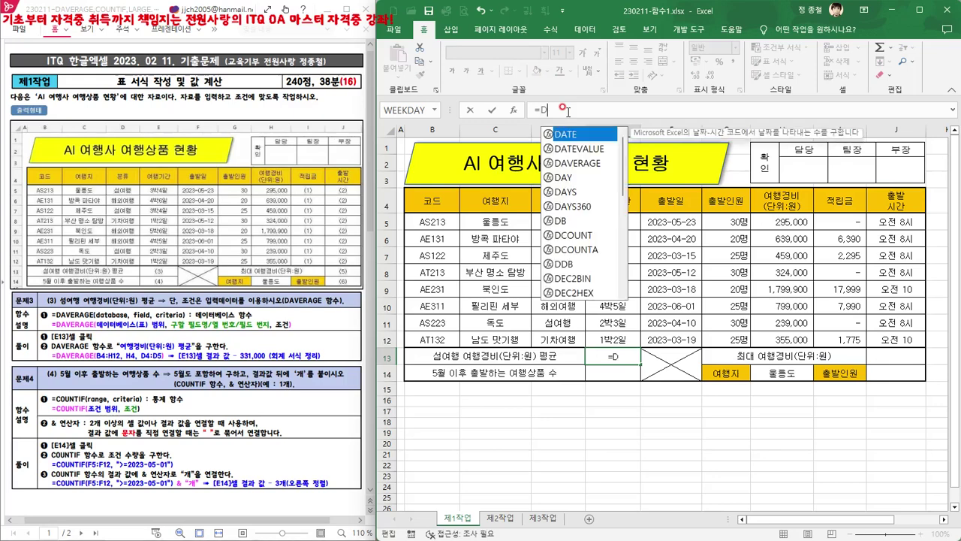
left_click(584, 166)
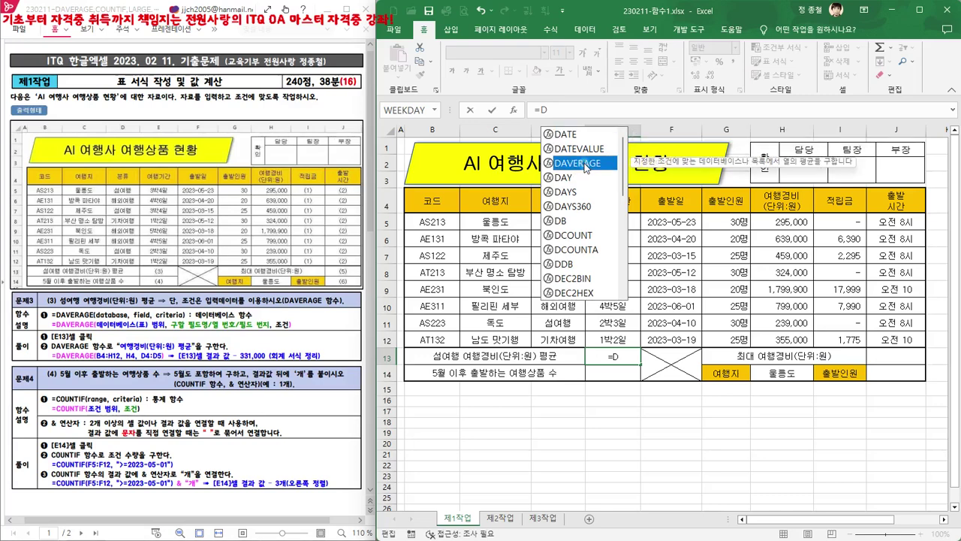
double_click(585, 164)
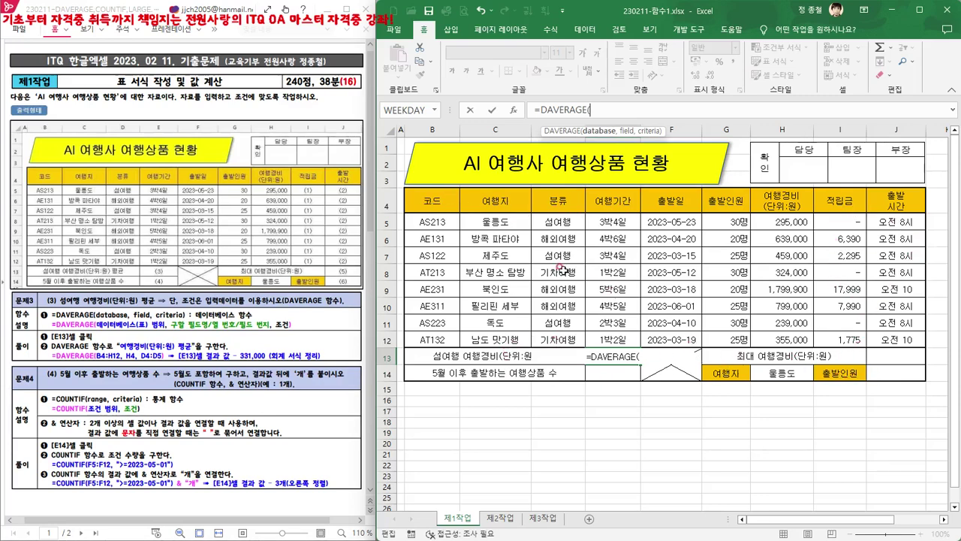
left_click_drag(424, 198, 763, 327)
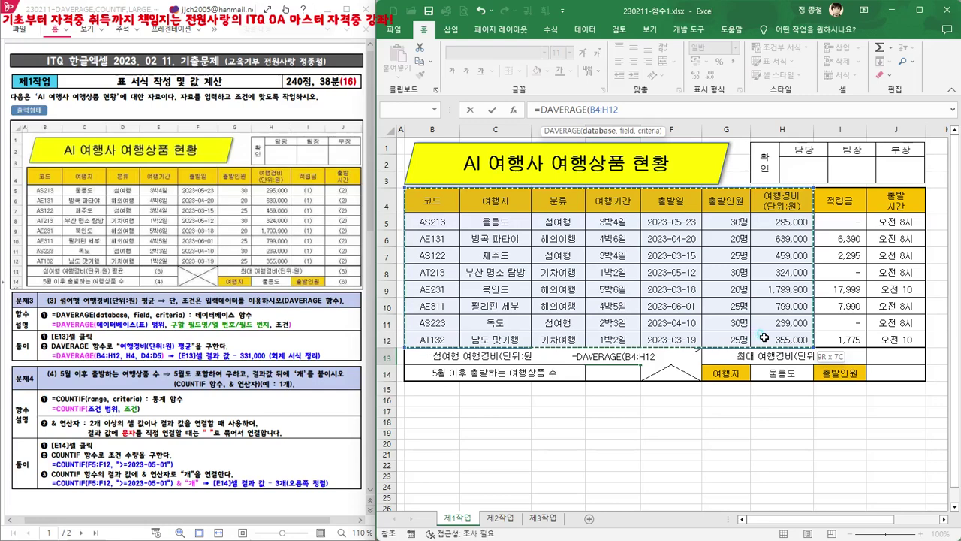
left_click_drag(764, 338, 763, 338)
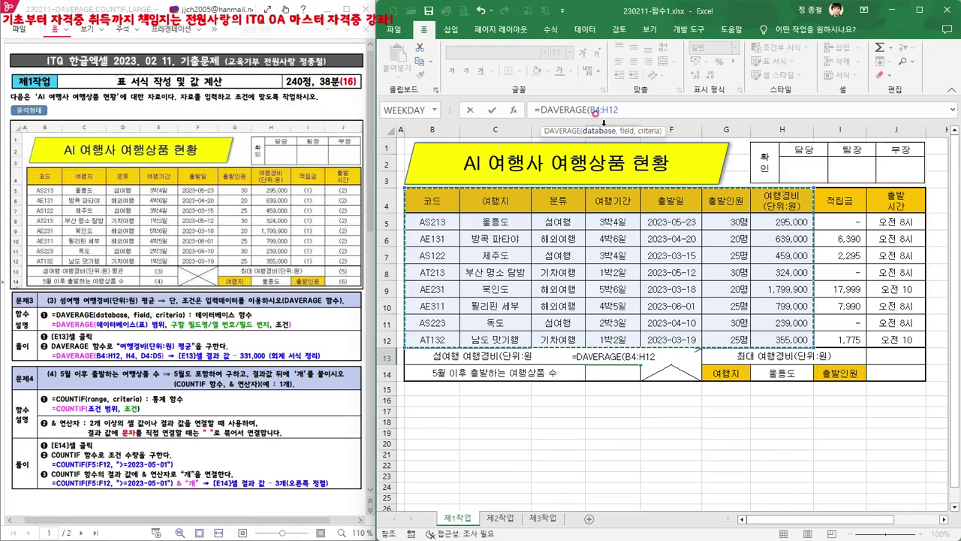
Complete the E13 formula with field H4 and criteria D4:D5, and format the cell with the comma style
type(",")
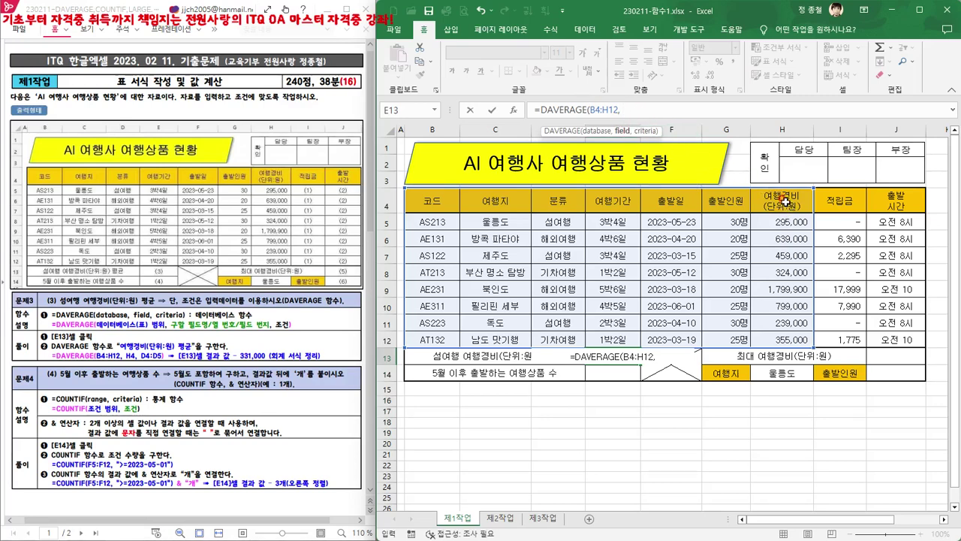
left_click(784, 200)
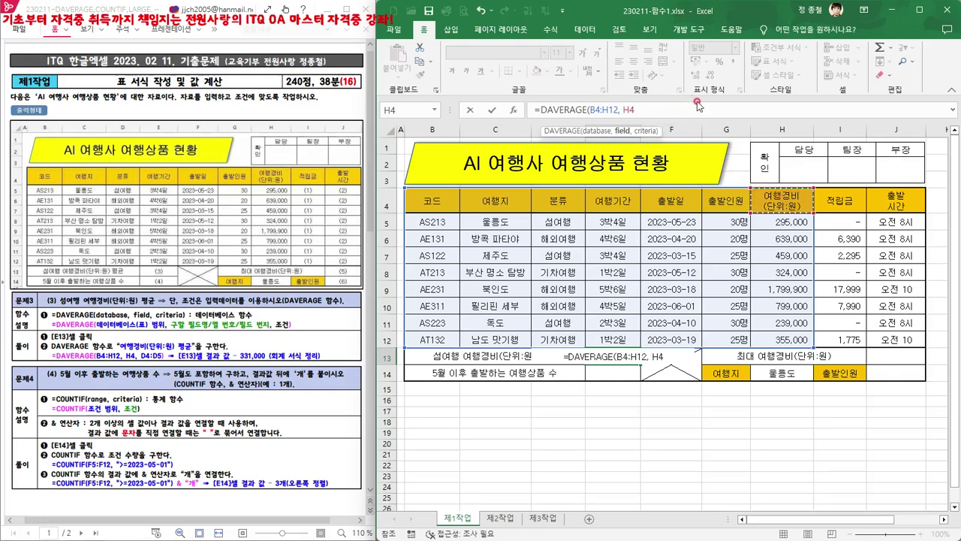
type(",")
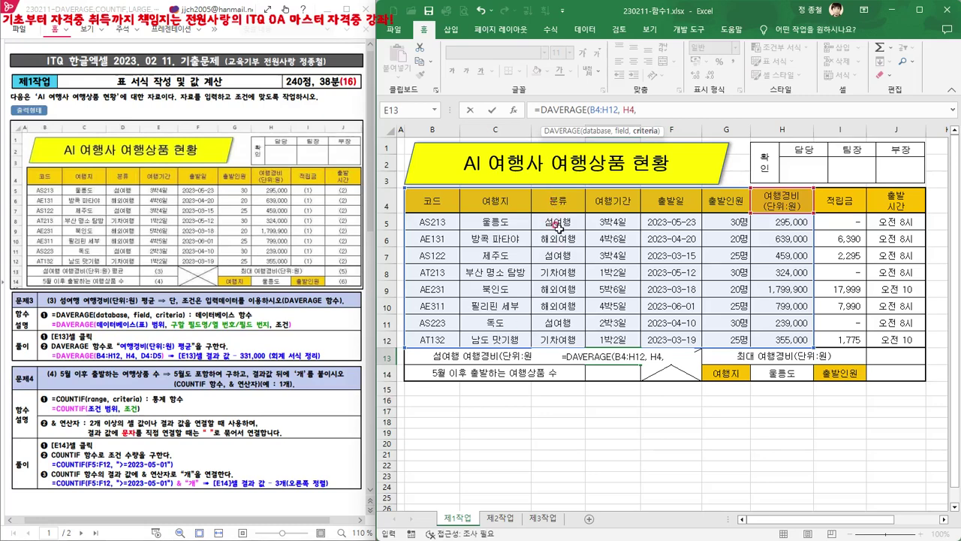
left_click_drag(559, 201, 561, 222)
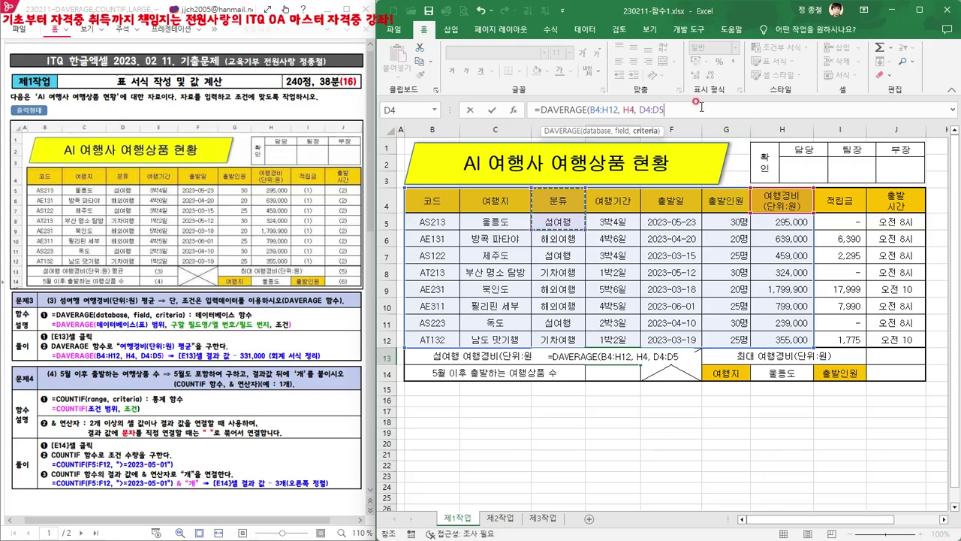
type(")")
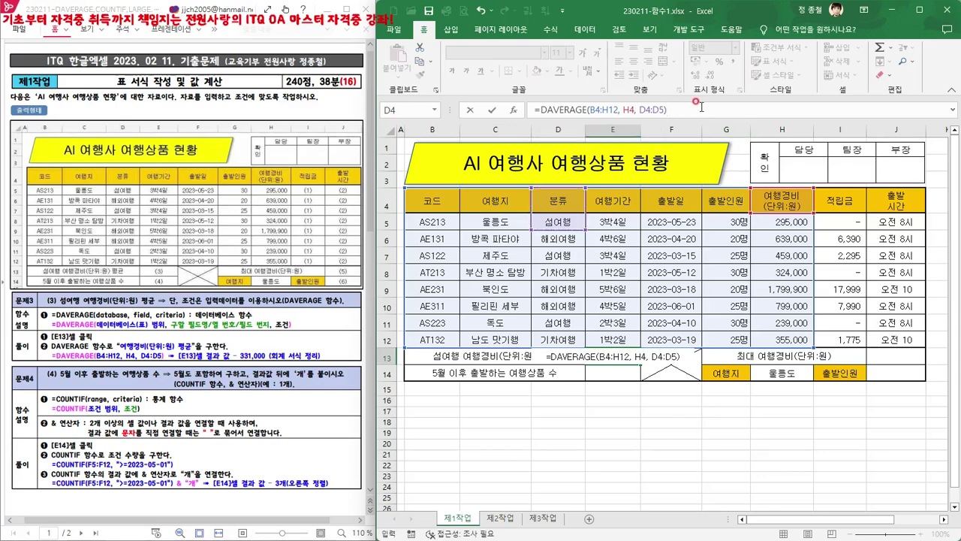
key("Return")
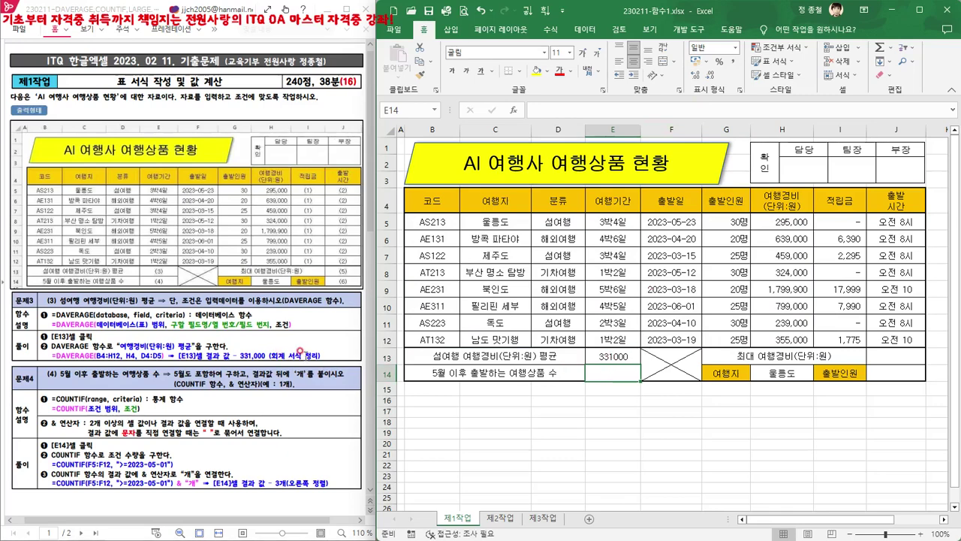
left_click(613, 358)
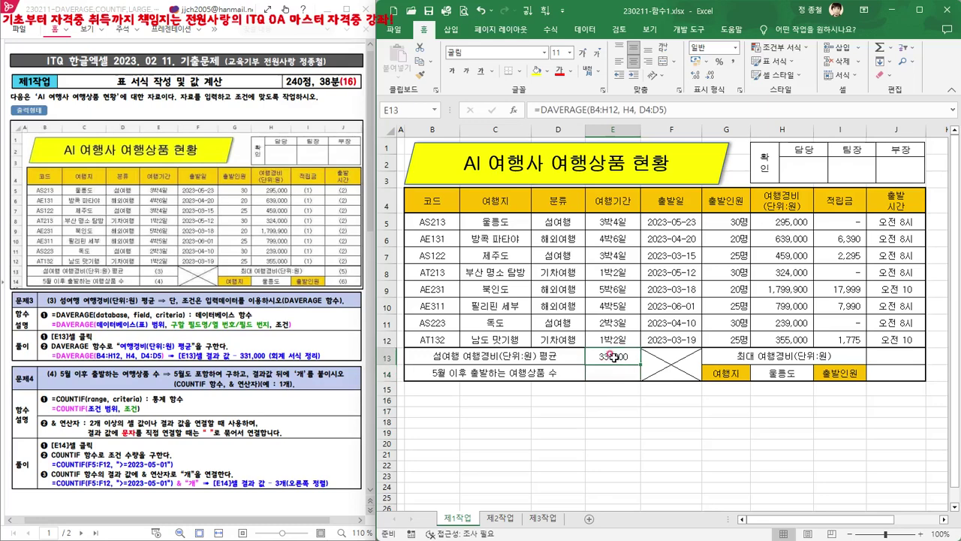
left_click(734, 63)
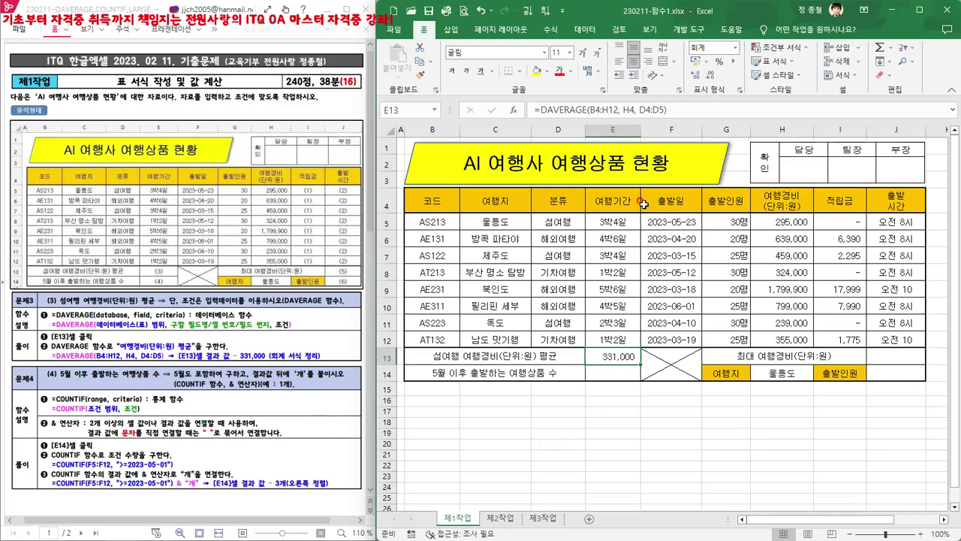
Start a COUNTIF formula in cell E14 with the departure dates F5:F12 as the range argument
left_click_drag(666, 223, 657, 338)
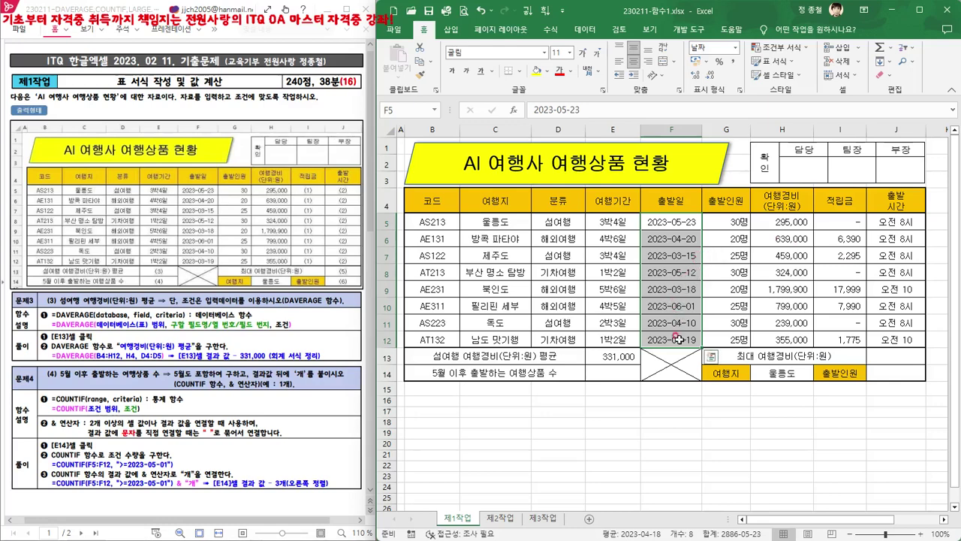
left_click(613, 373)
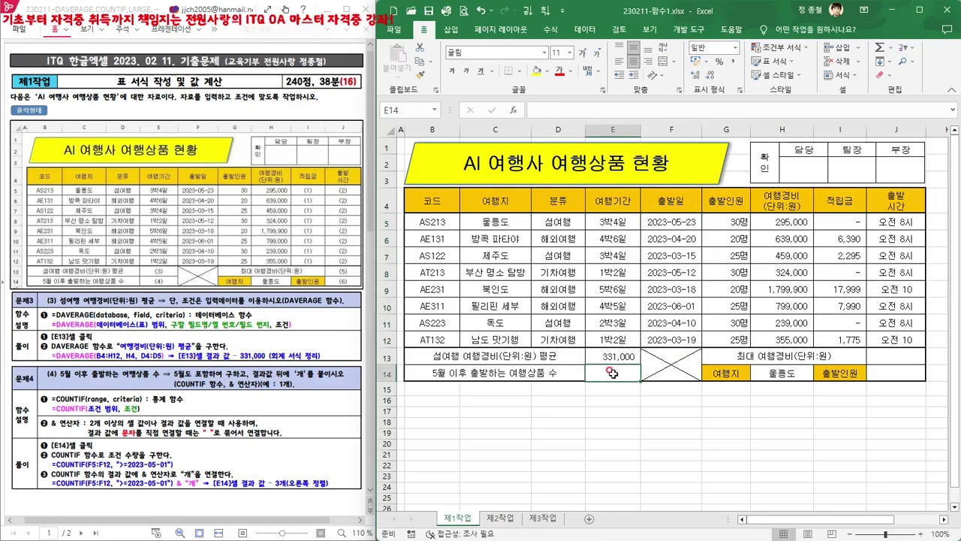
type("=")
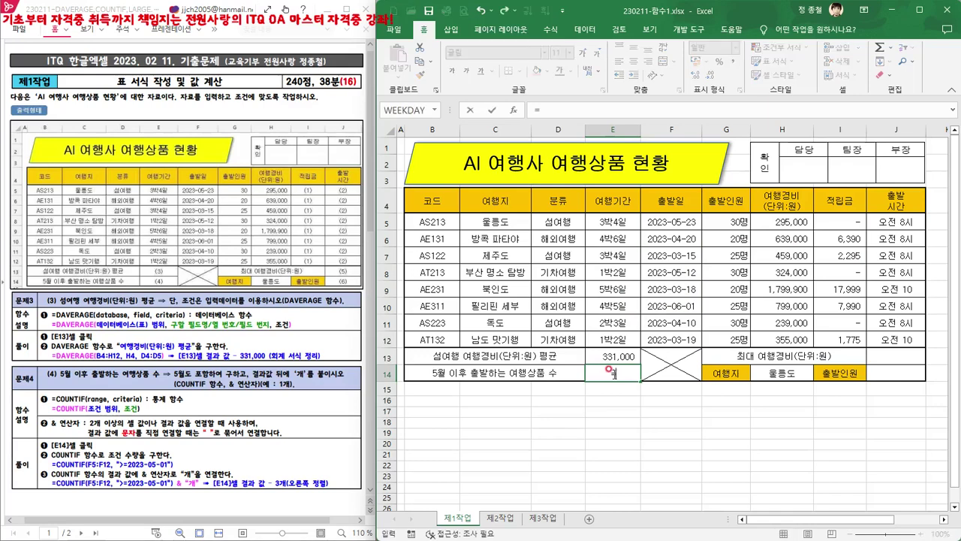
left_click(557, 110)
type("CO")
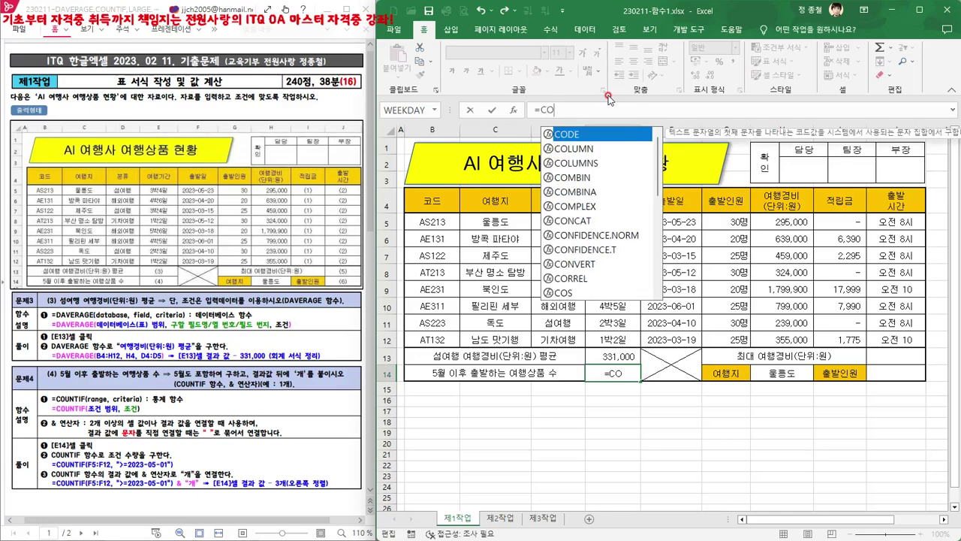
type("U")
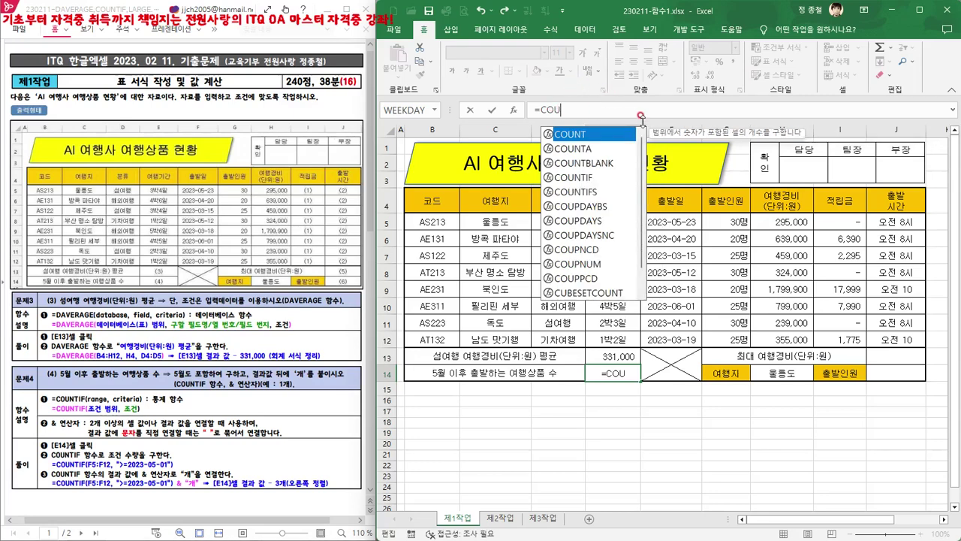
left_click(579, 180)
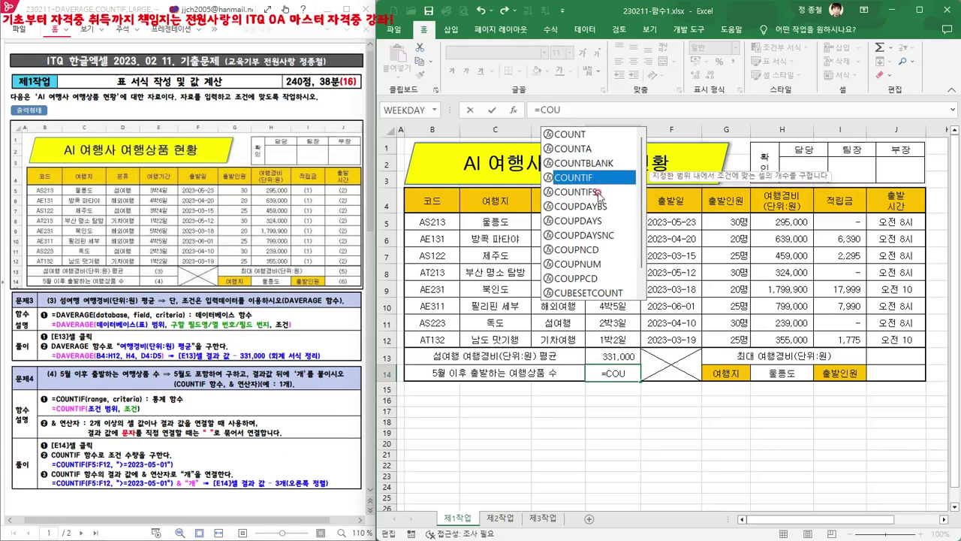
left_click(589, 193)
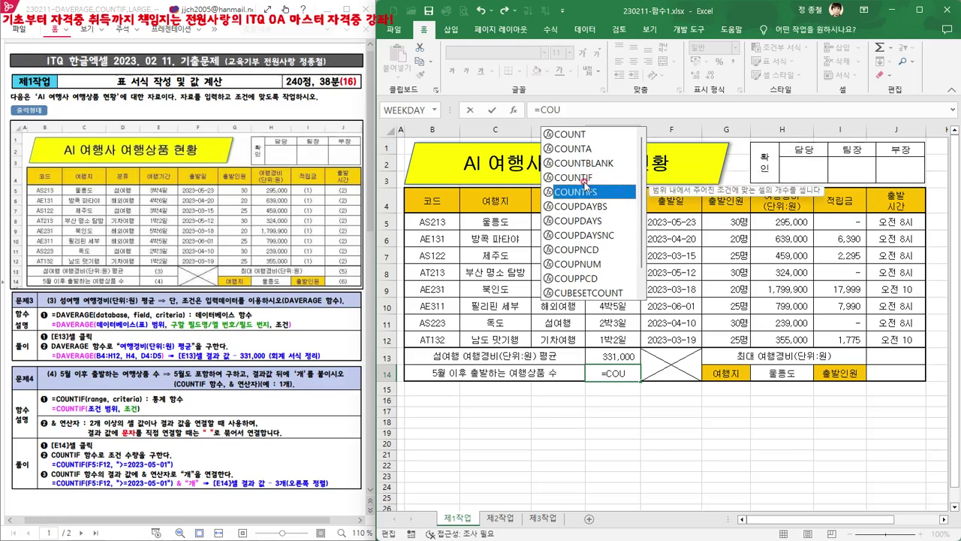
left_click(584, 180)
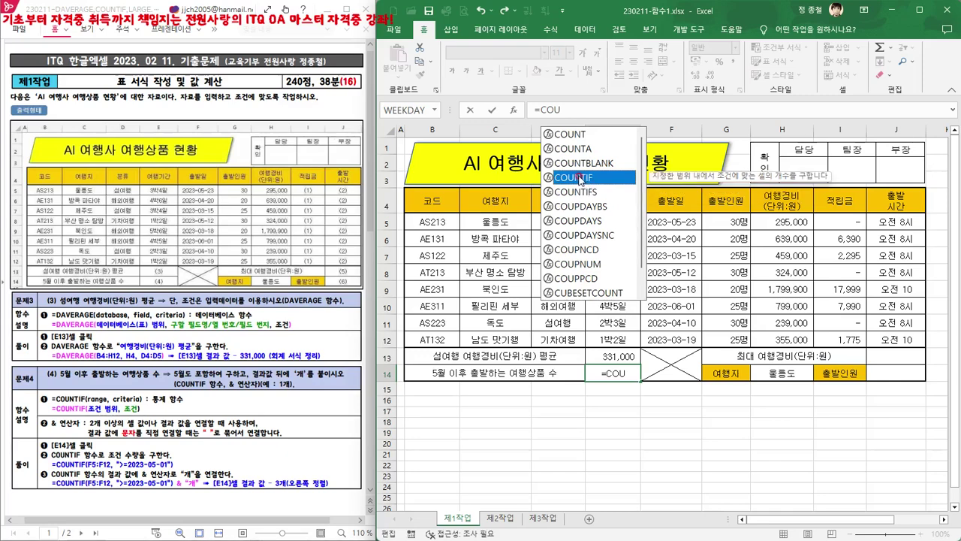
double_click(579, 179)
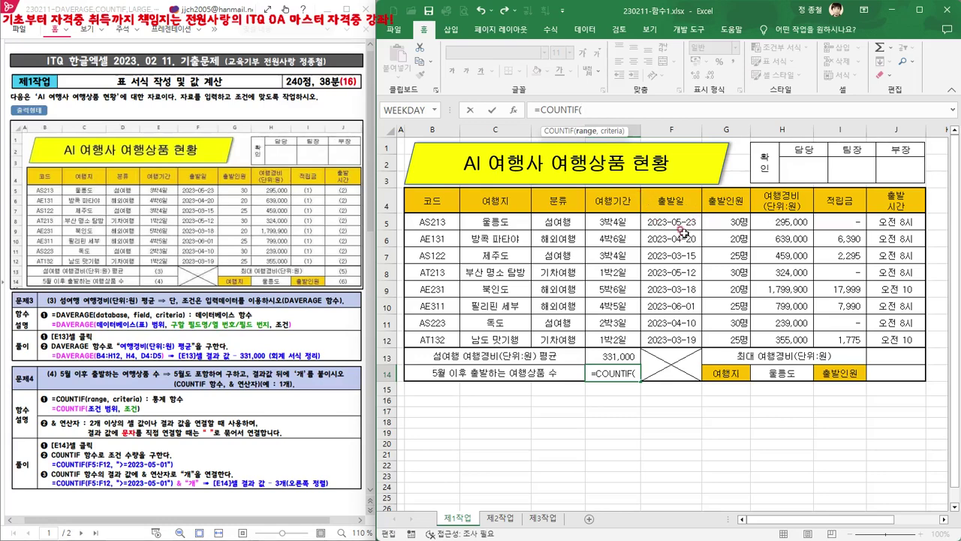
left_click_drag(670, 223, 675, 335)
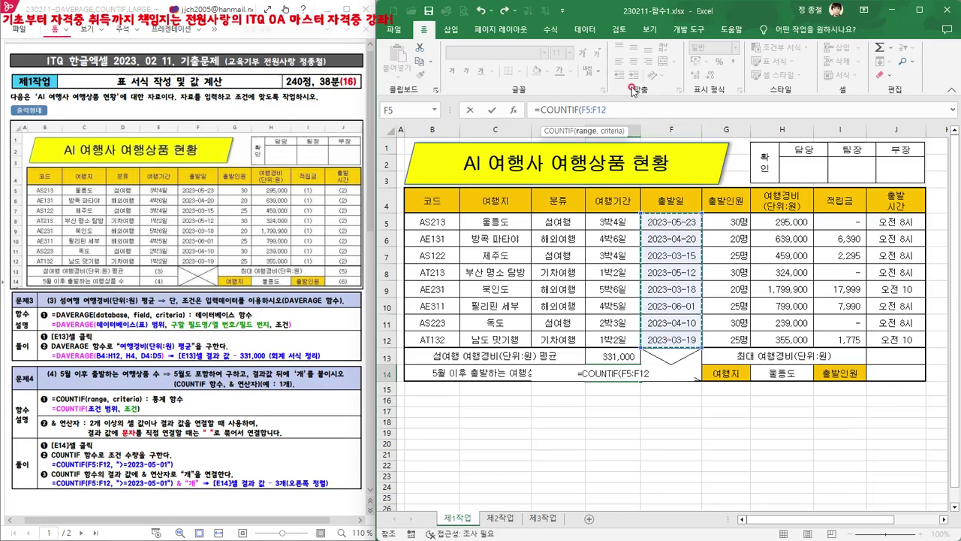
type(",")
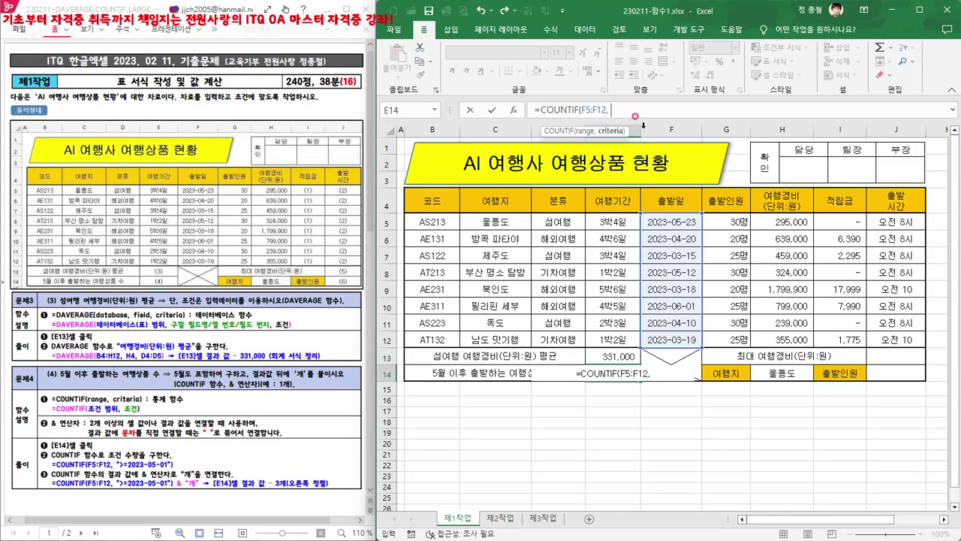
Begin the COUNTIF criteria in E14 with the >= operator preceded by an opening quotation mark
type(">=")
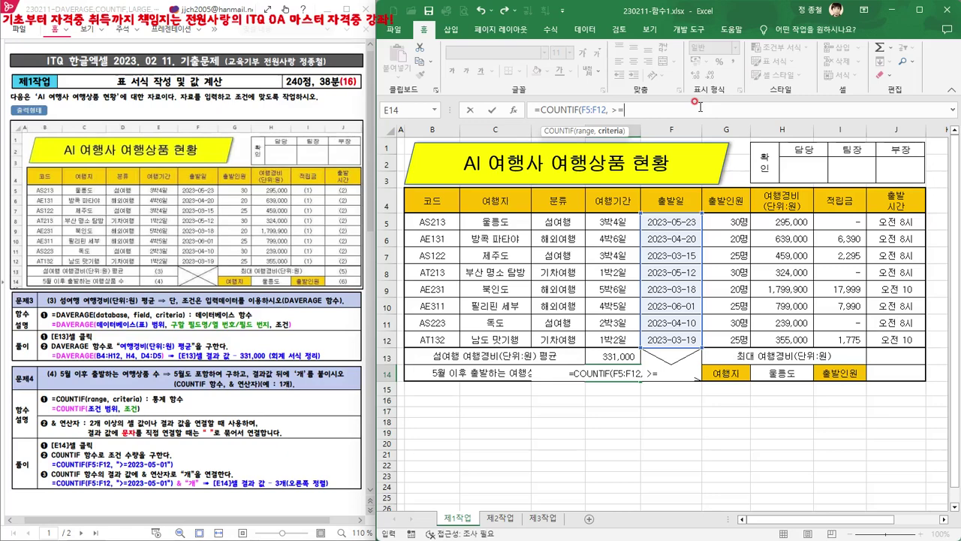
left_click(621, 110)
left_click_drag(612, 109, 648, 112)
left_click(613, 110)
left_click_drag(625, 109, 629, 110)
left_click(615, 109)
left_click(654, 109)
type("\"")
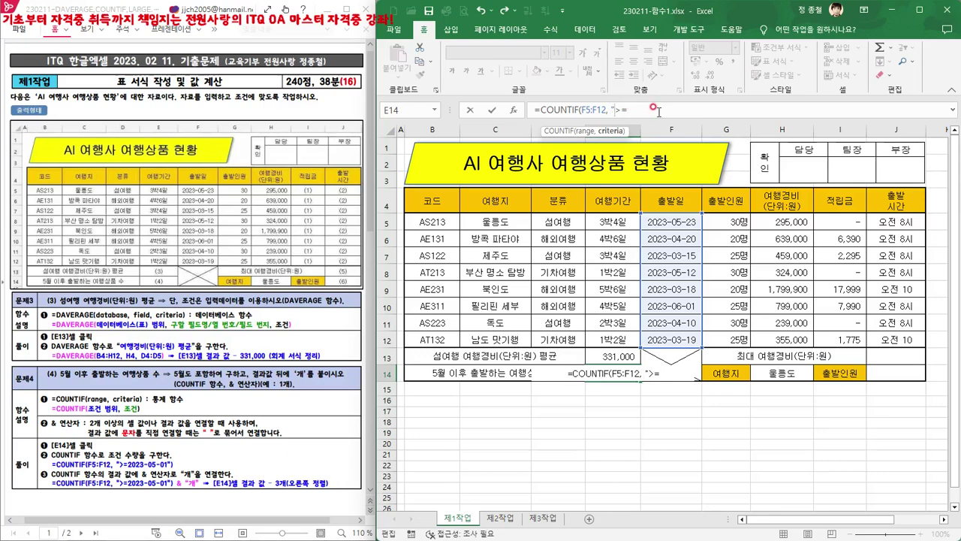
Complete the COUNTIF criteria with the date 2023-05-01, a closing quotation mark and the closing parenthesis
left_click(623, 109)
left_click(618, 109)
left_click(635, 110)
left_click(672, 110)
type("2023")
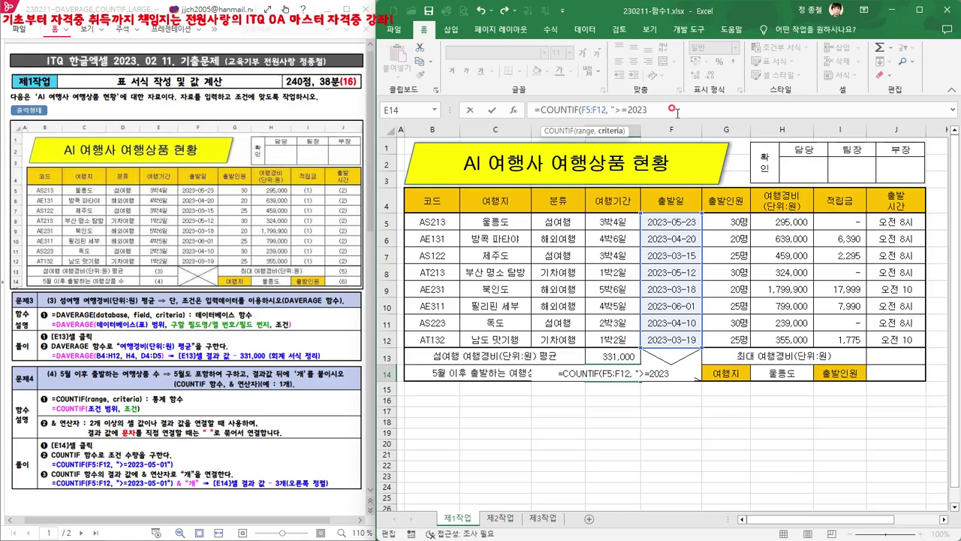
type("-0")
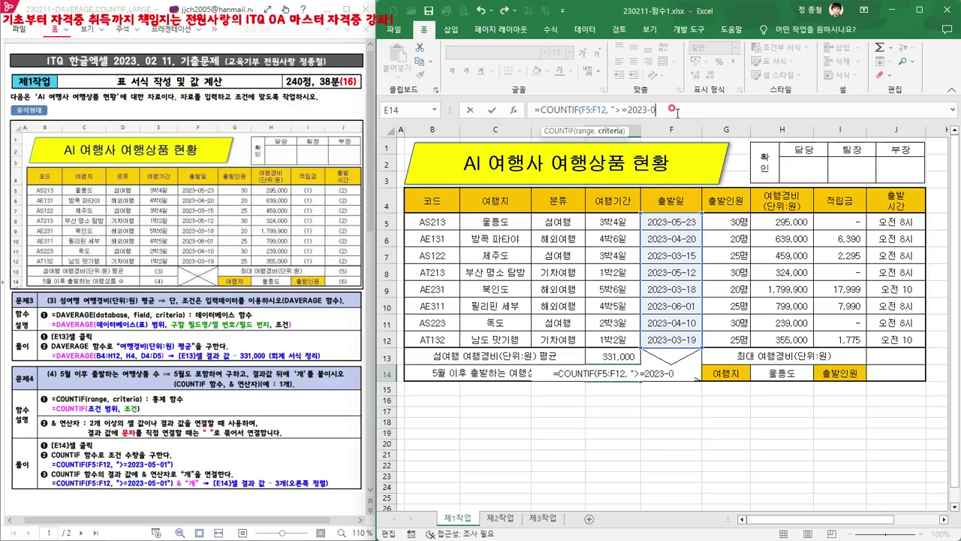
type("5-01")
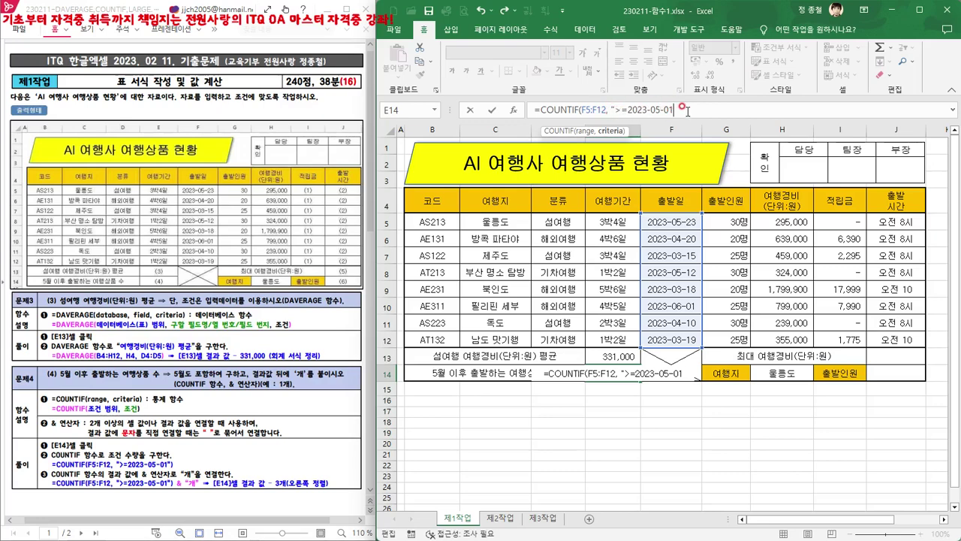
type("\"")
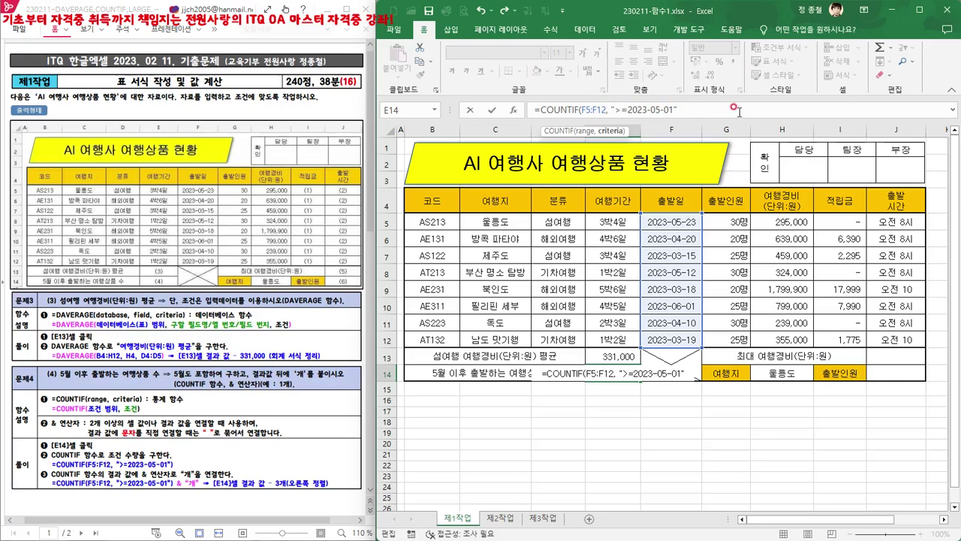
type(")")
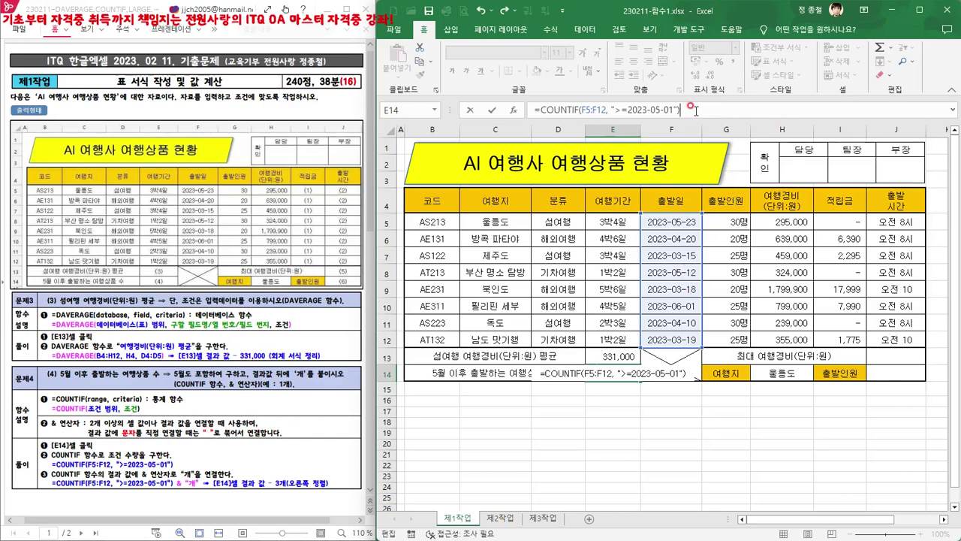
Append & "개" to the E14 formula, enter it and right-align the cell
type("& ")
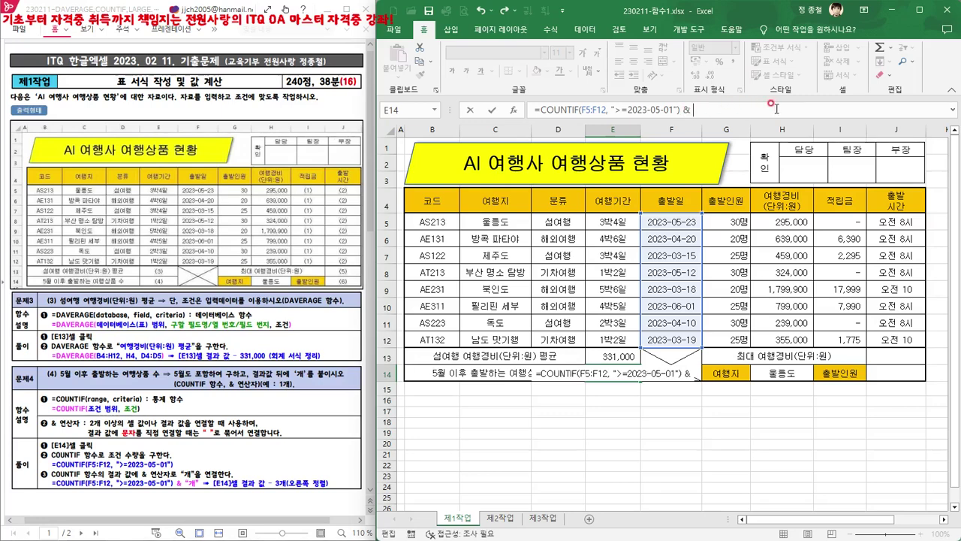
type("\"")
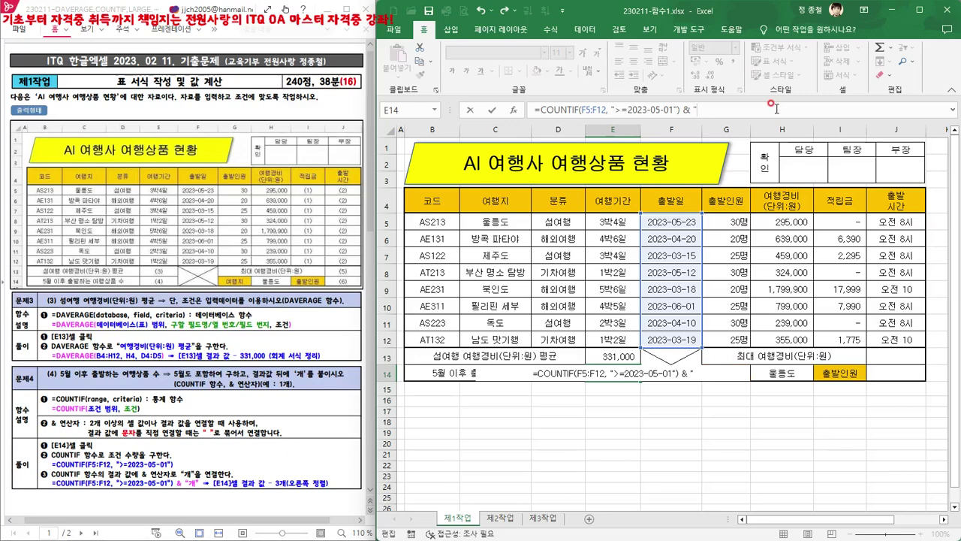
type("개\"")
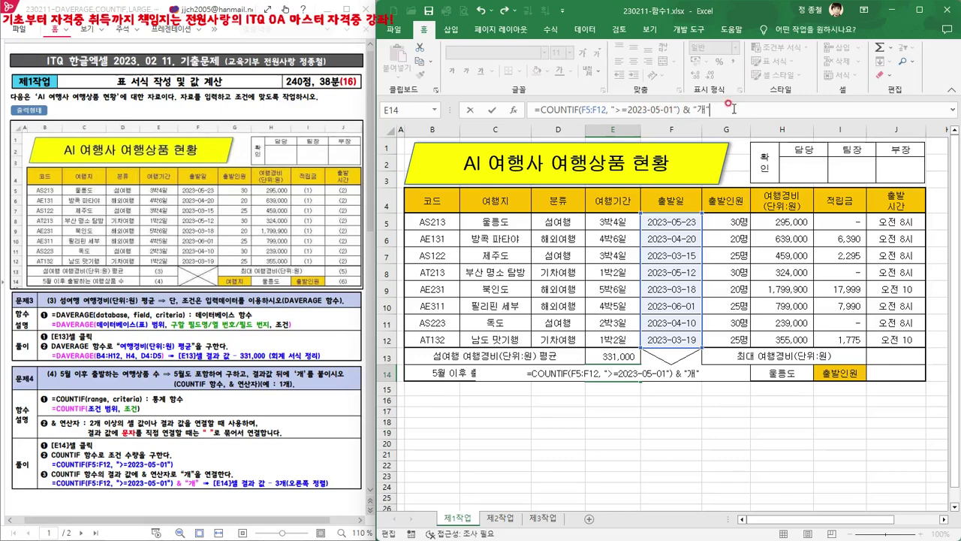
key("Return")
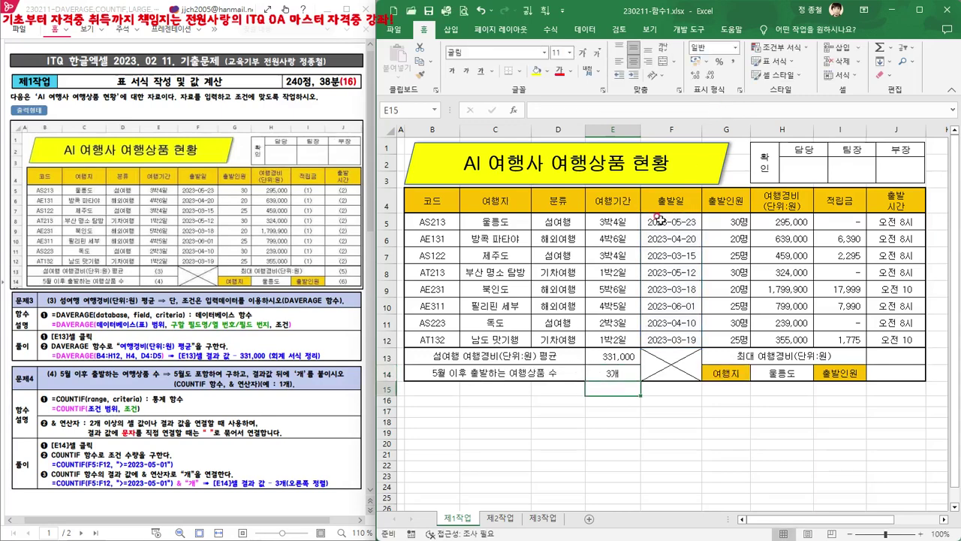
left_click(621, 374)
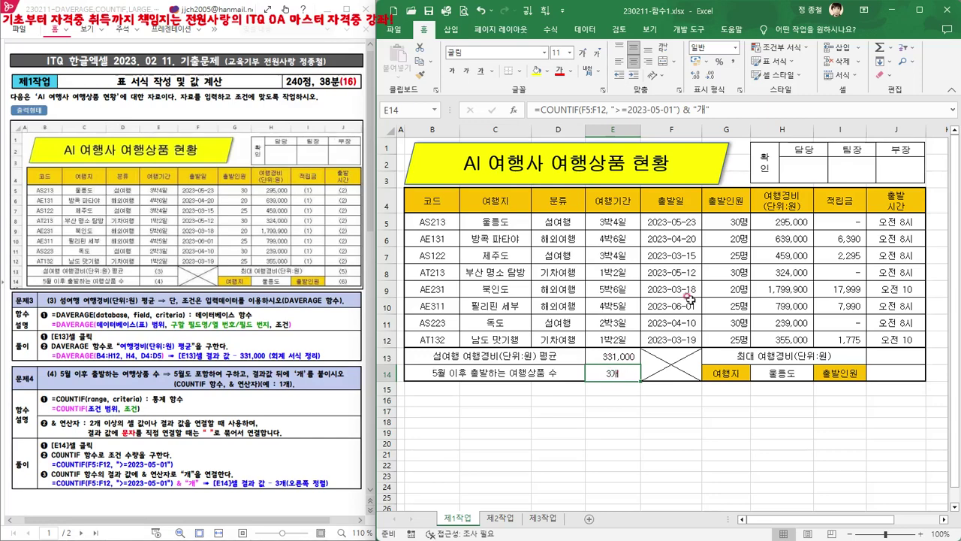
left_click(647, 60)
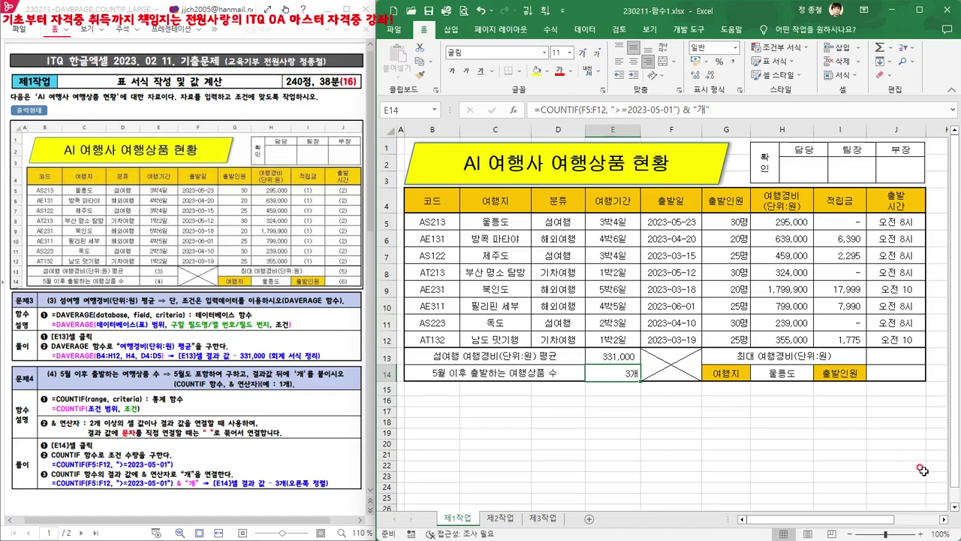
Start a LARGE formula in cell J13, following the problem 5 explanation on page 2 of the PDF
left_click(885, 359)
scroll(18, 428, "down", 5)
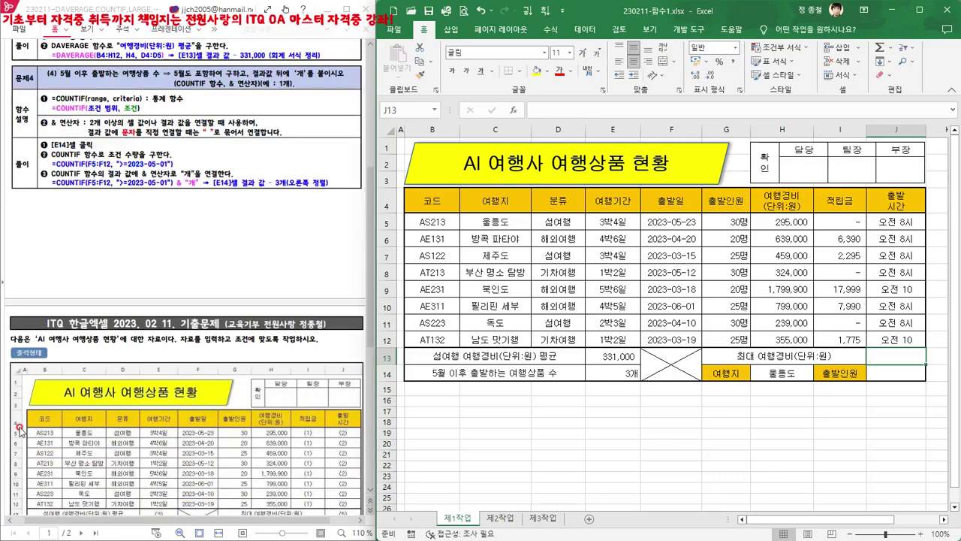
scroll(19, 428, "down", 3)
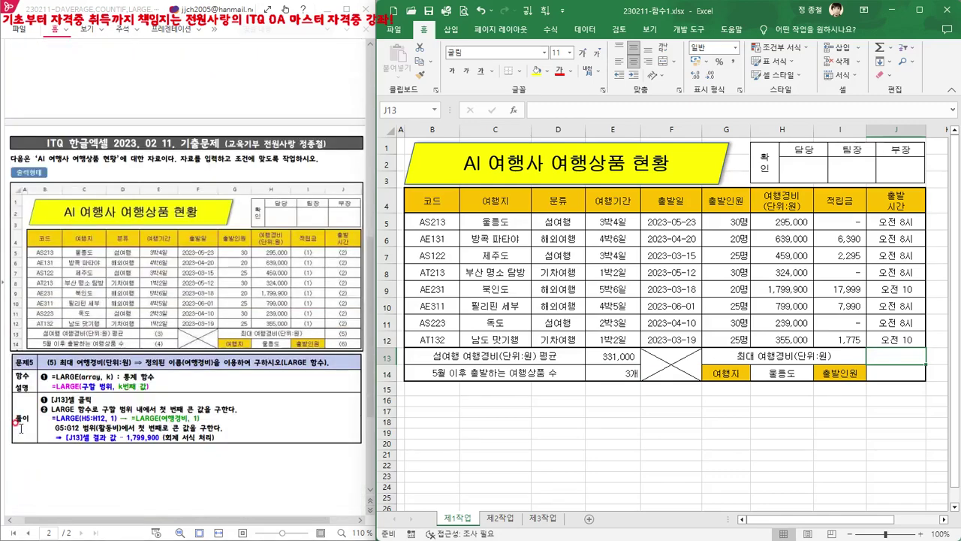
scroll(19, 425, "down", 2)
scroll(19, 425, "up", 1)
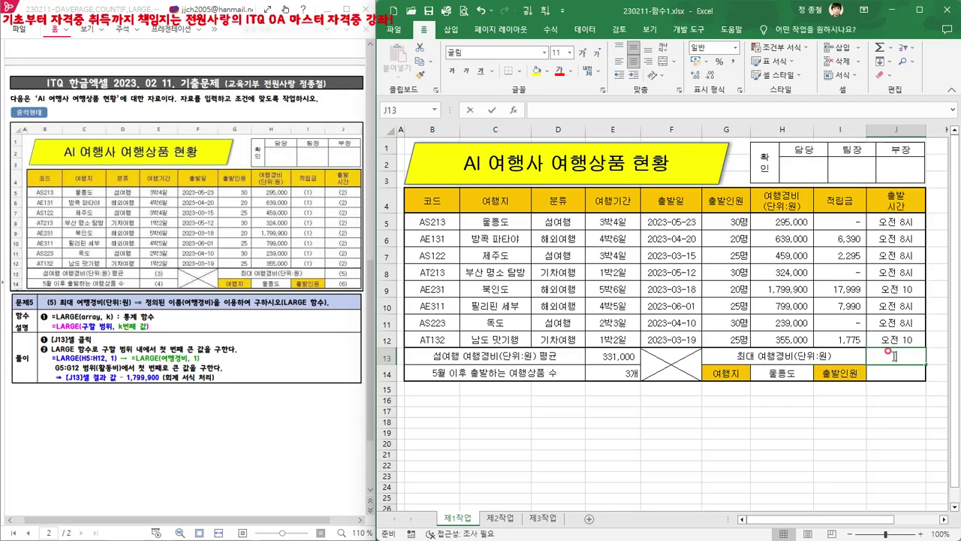
type("=")
left_click(561, 109)
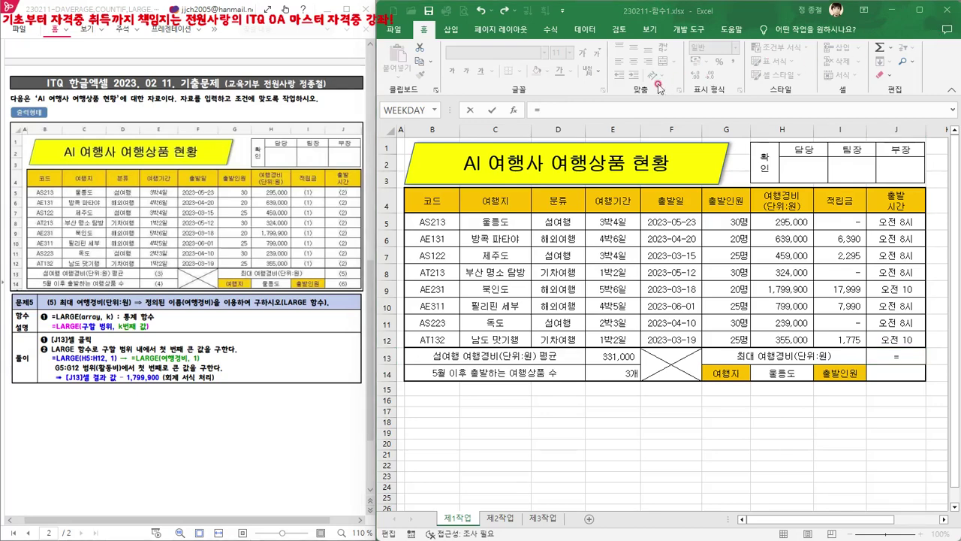
left_click(572, 113)
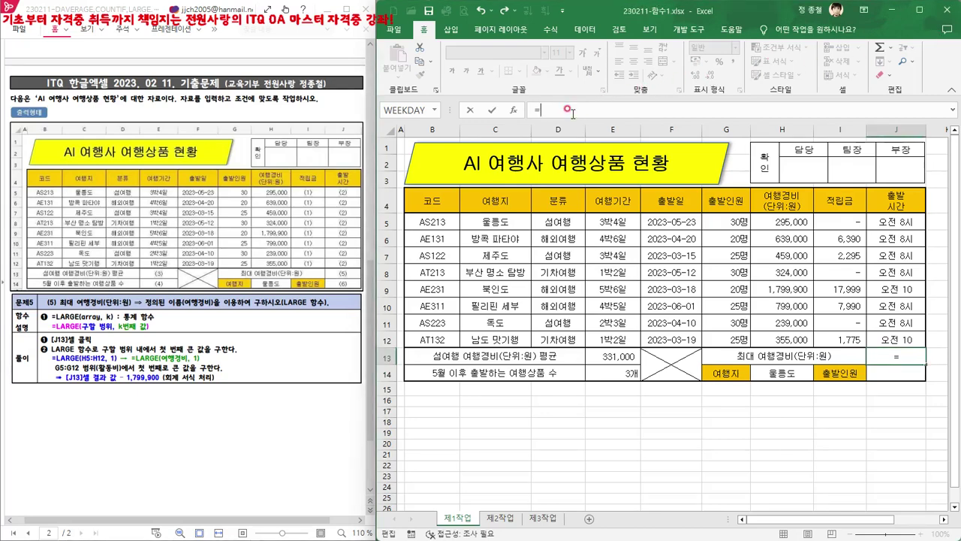
type("ㅣ")
key("BackSpace")
type("L")
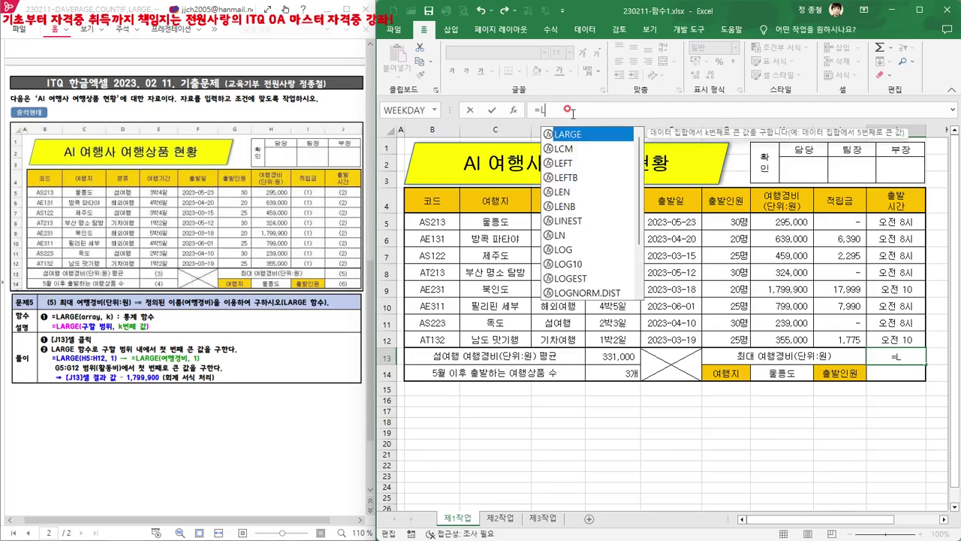
type("A")
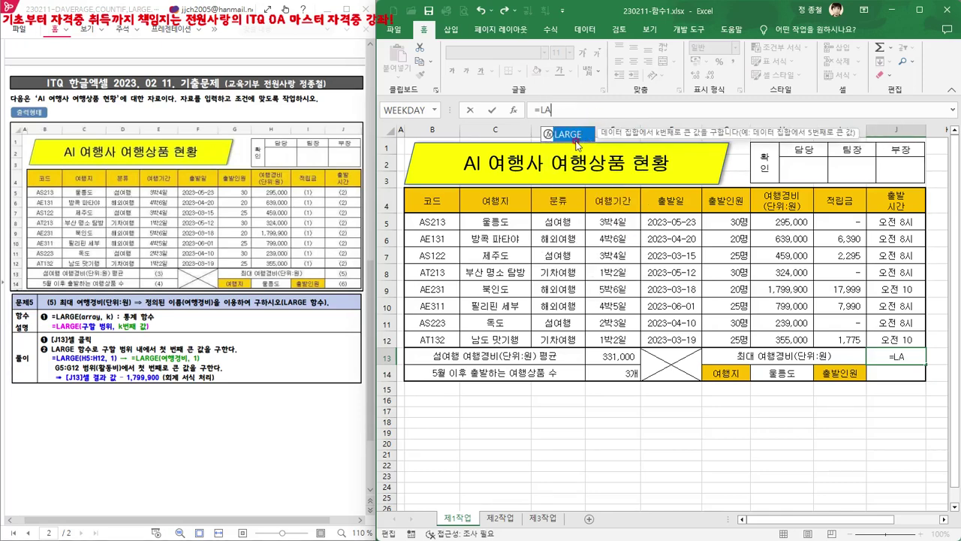
double_click(570, 136)
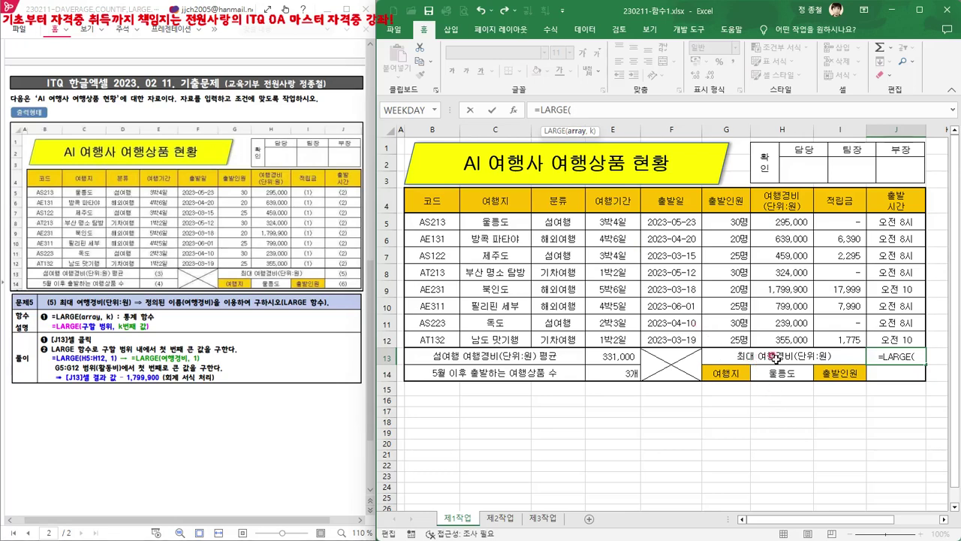
Complete the LARGE formula in J13 with the named range 여행경비 (H5:H12) and k value 1, and enter it
left_click_drag(779, 222, 778, 339)
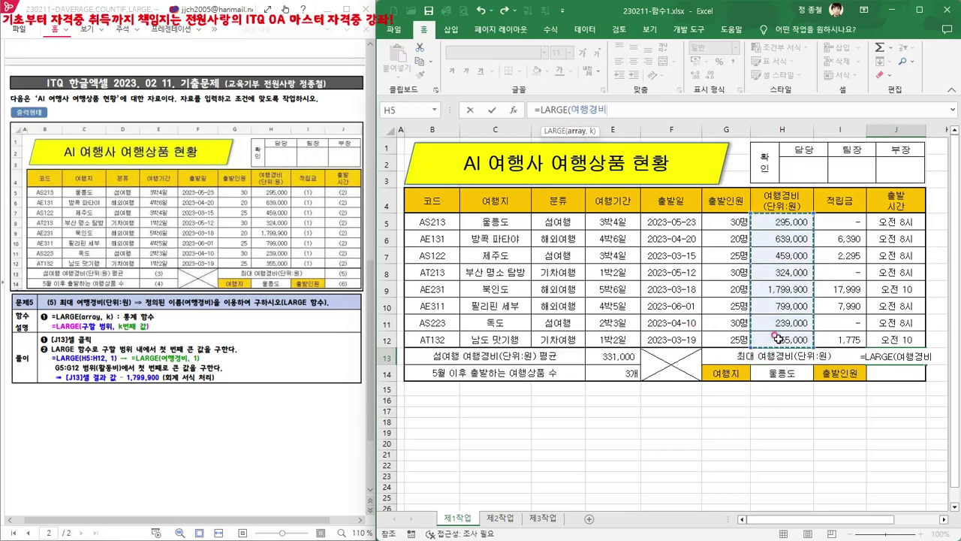
type(",")
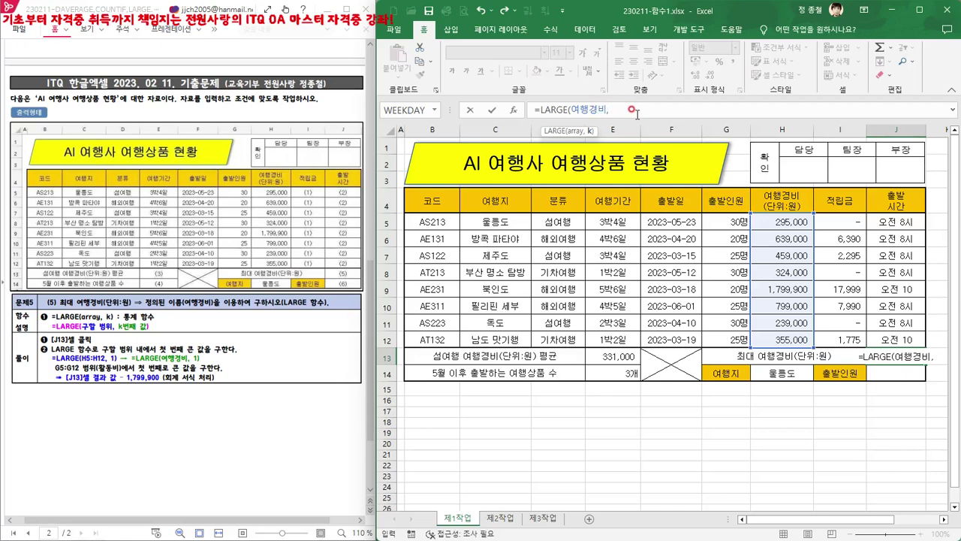
type("1")
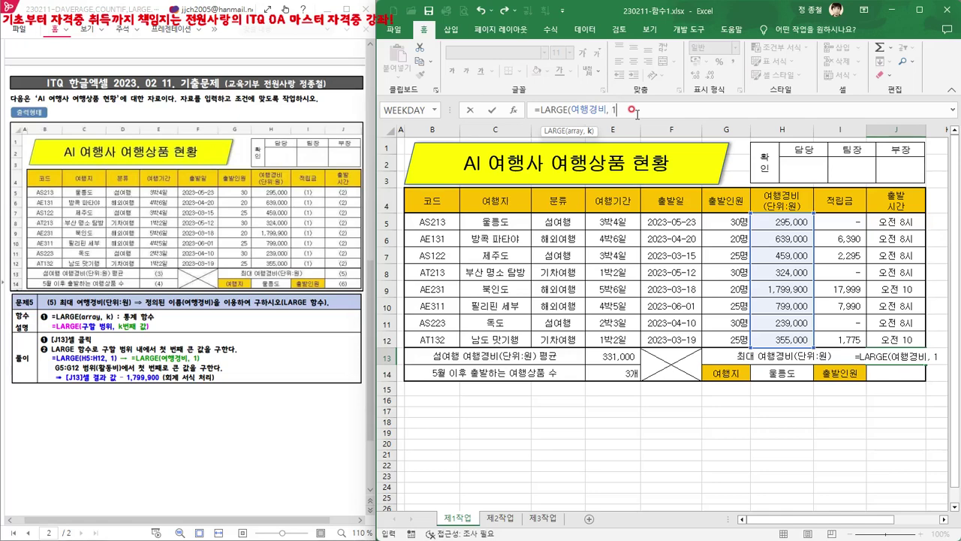
type(")")
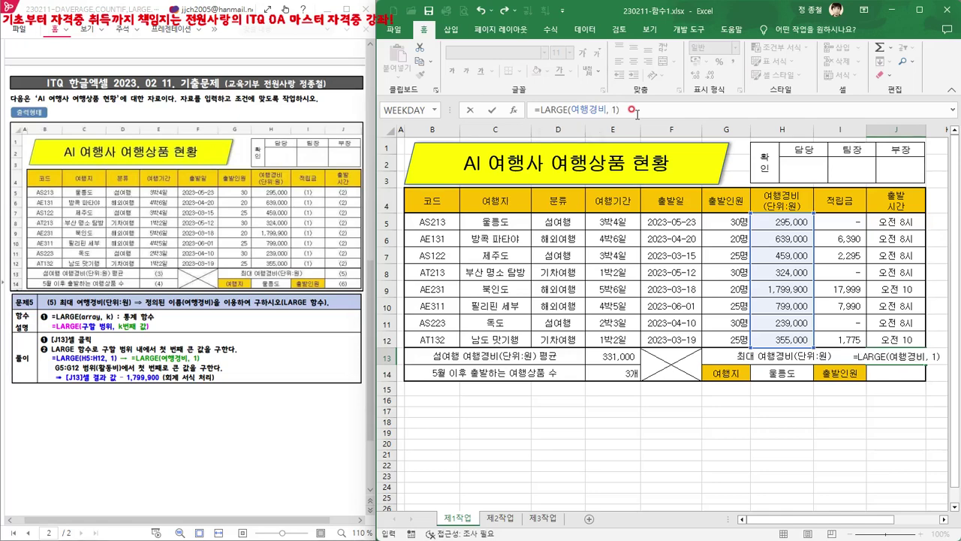
key("Return")
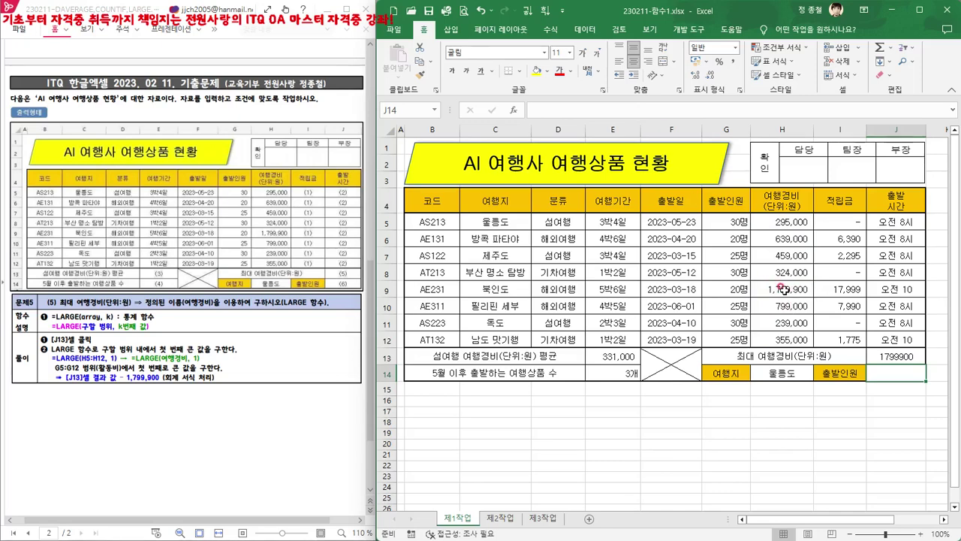
Apply the comma style (accounting format) to the LARGE result in J13, leaving the cell deselected
left_click(905, 356)
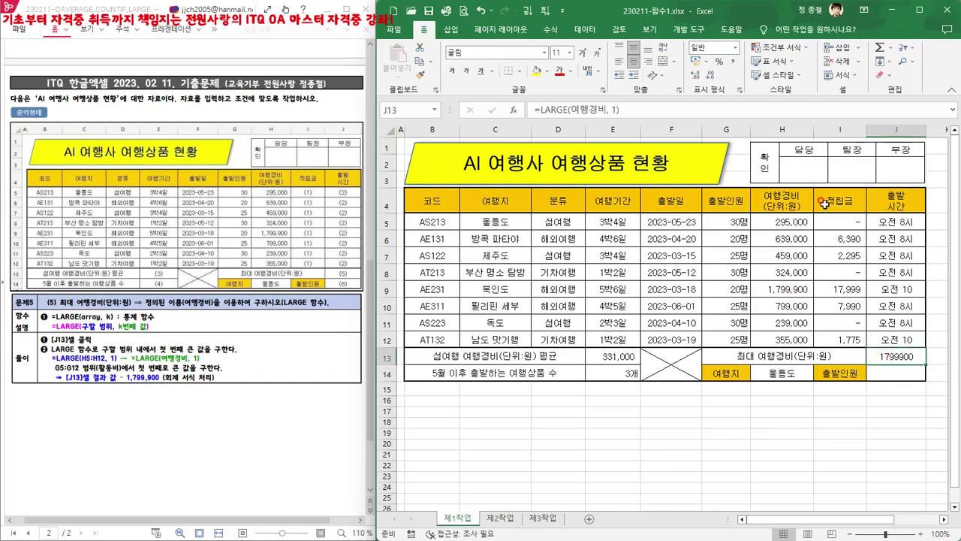
left_click(735, 68)
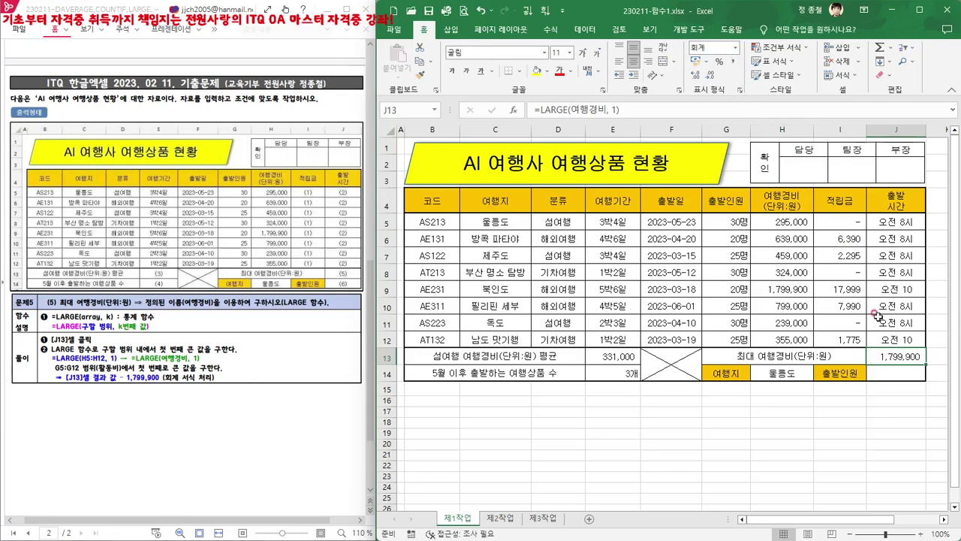
left_click(934, 422)
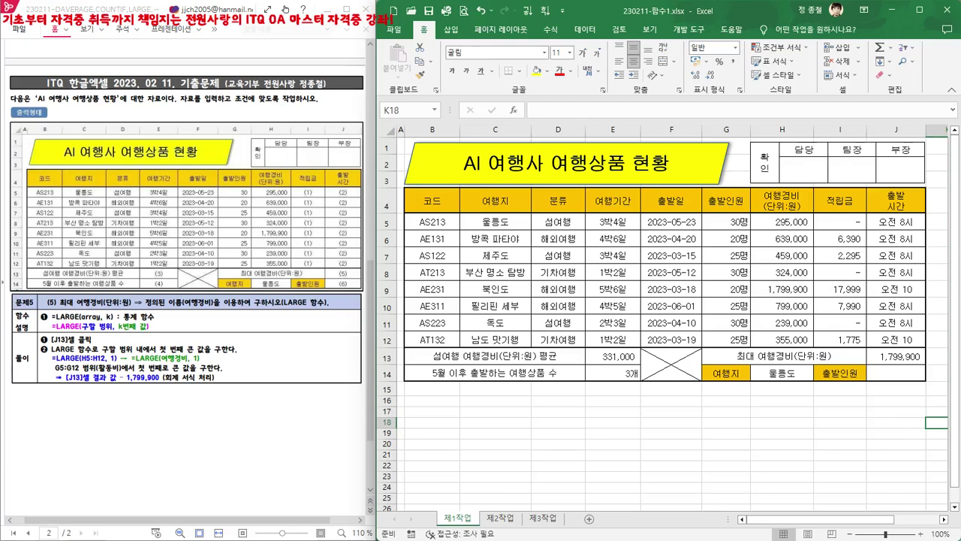
Save a copy of the workbook to the desktop (바탕 화면) under the file name 230211-함수2.xlsx
left_click(394, 30)
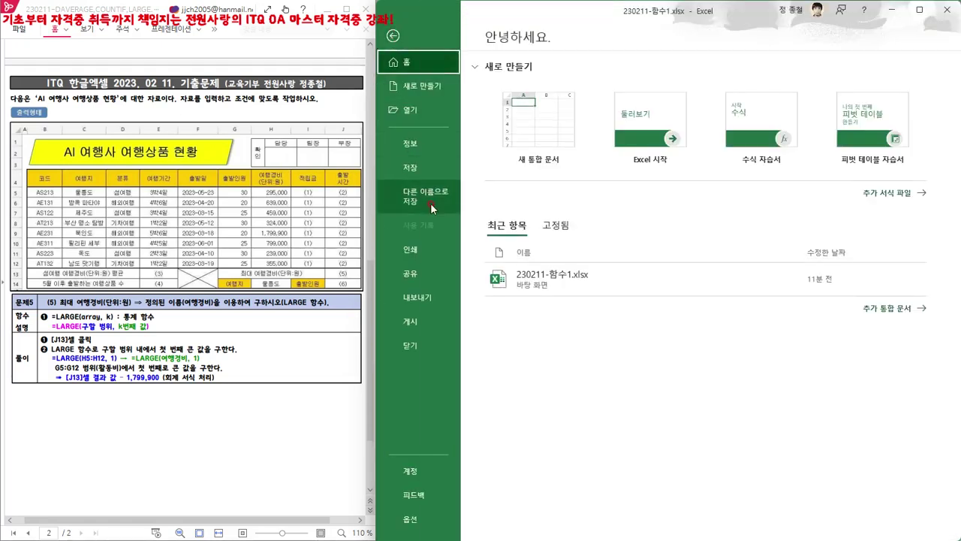
left_click(430, 201)
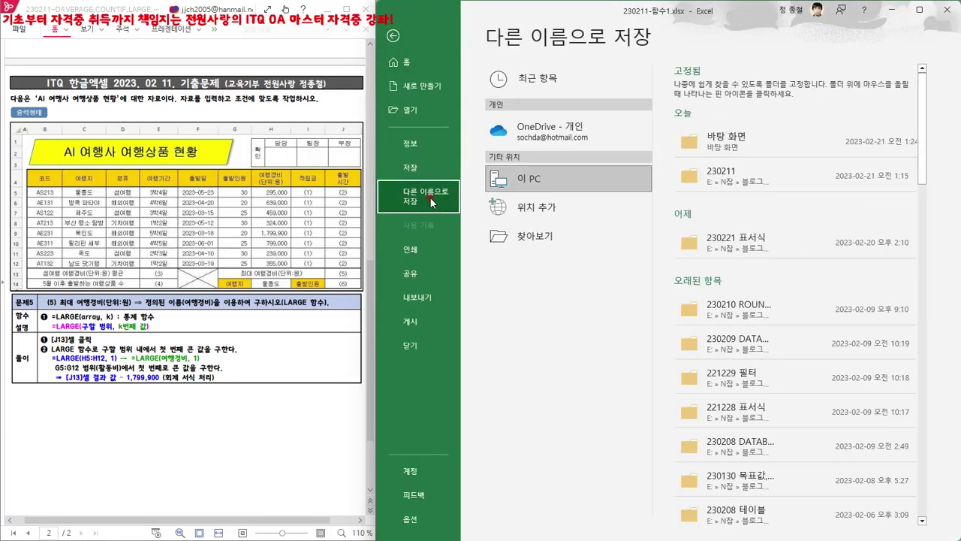
left_click(530, 235)
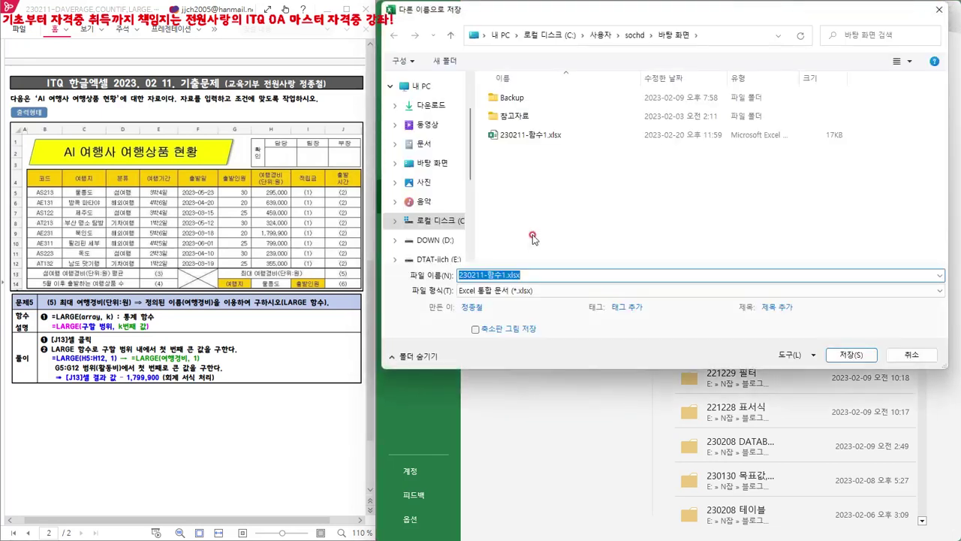
left_click(428, 163)
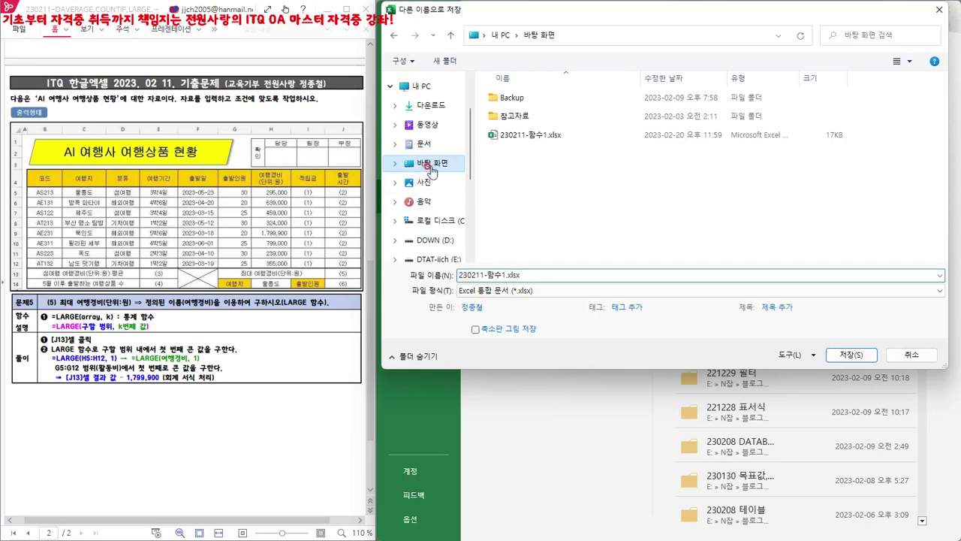
left_click(496, 272)
left_click(501, 275)
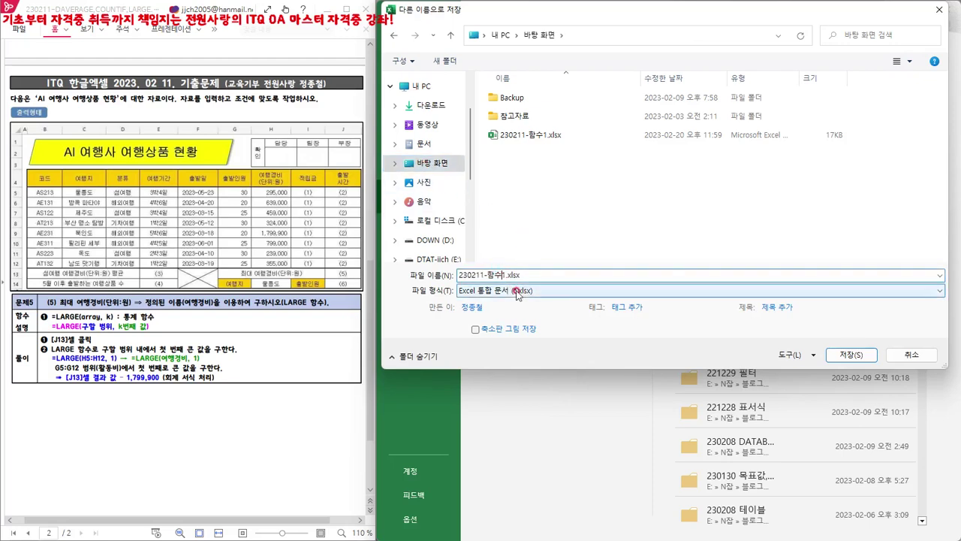
type("2")
key("Return")
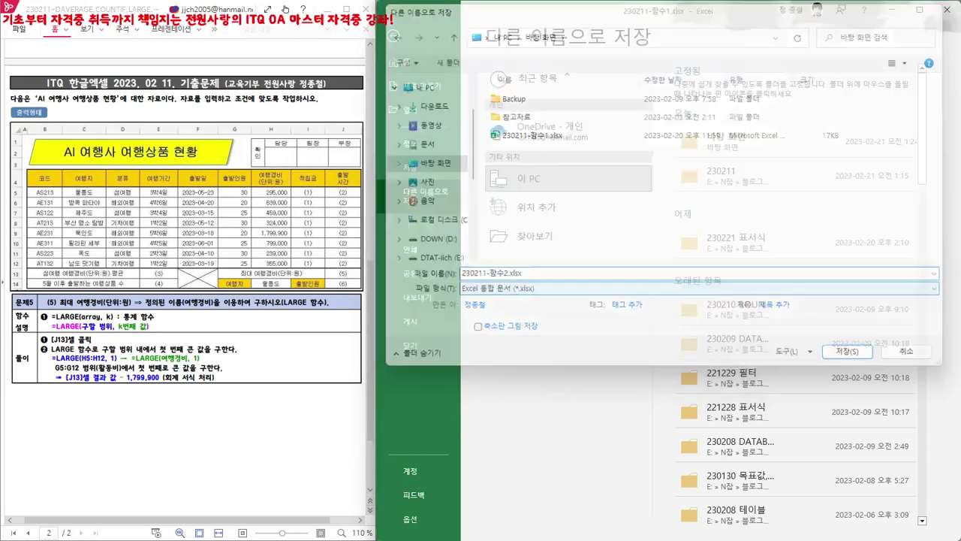